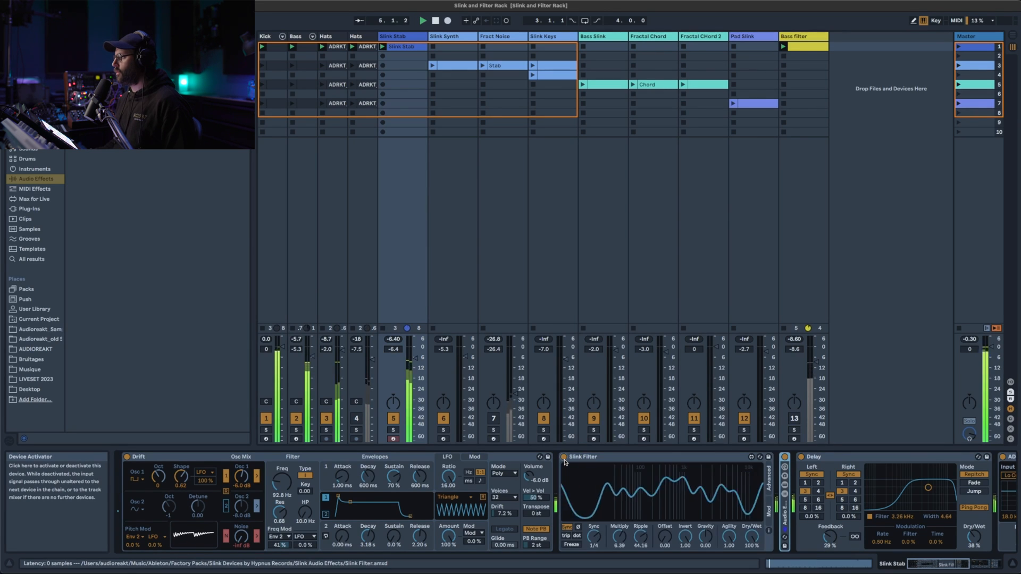
- Select the Bass Slink track, start playback of the fifth scene and solo the track
click(591, 425)
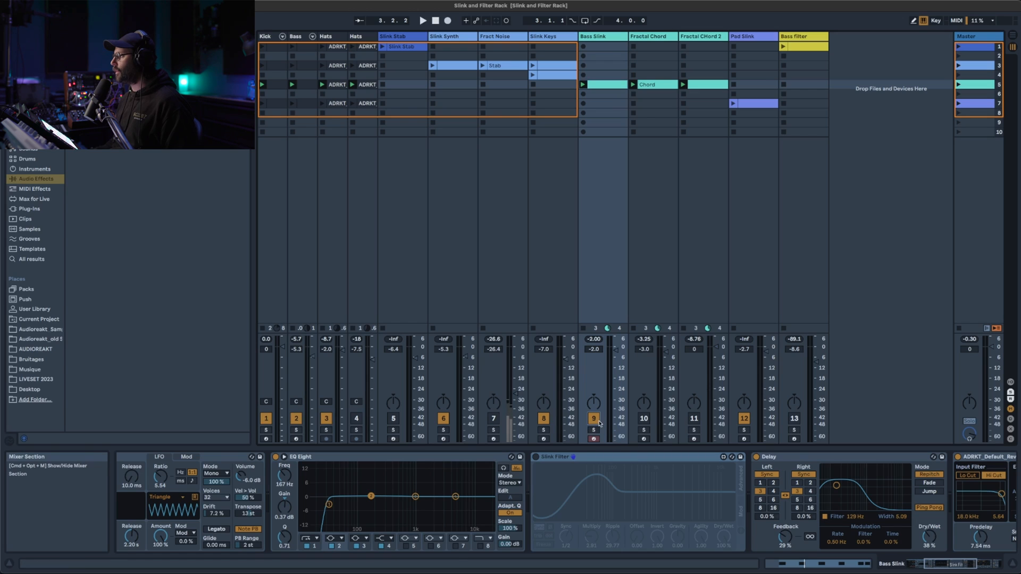
click(593, 430)
key(space)
click(593, 431)
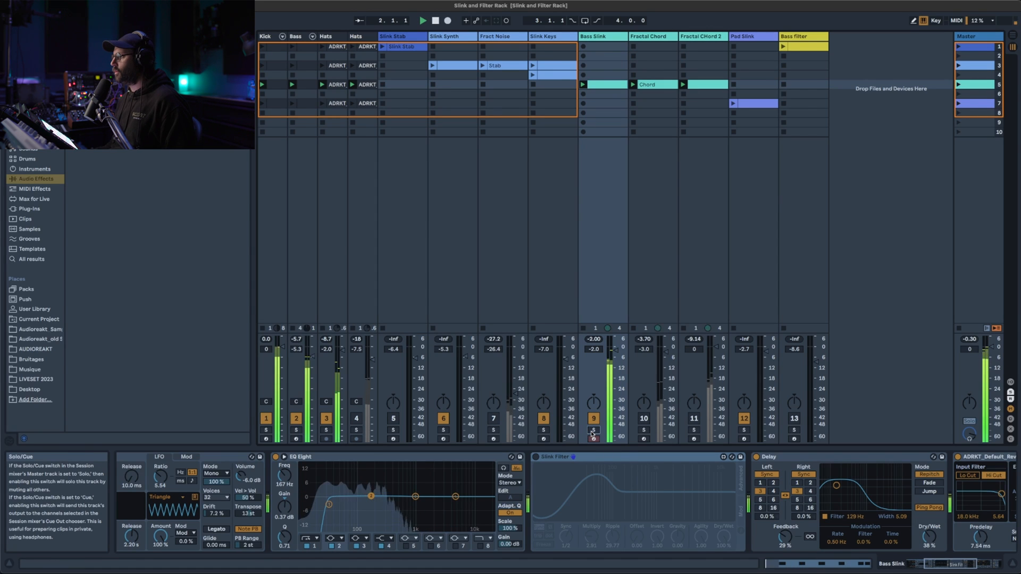
click(594, 430)
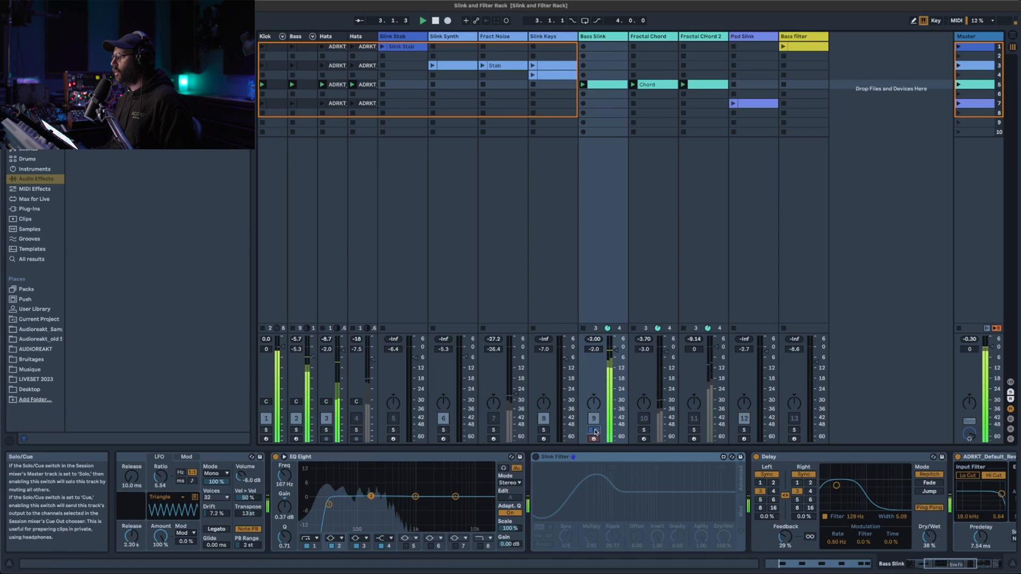
- Compare Bass Slink in solo and in the full mix with its Slink Filter on and off, leaving the filter on
click(536, 457)
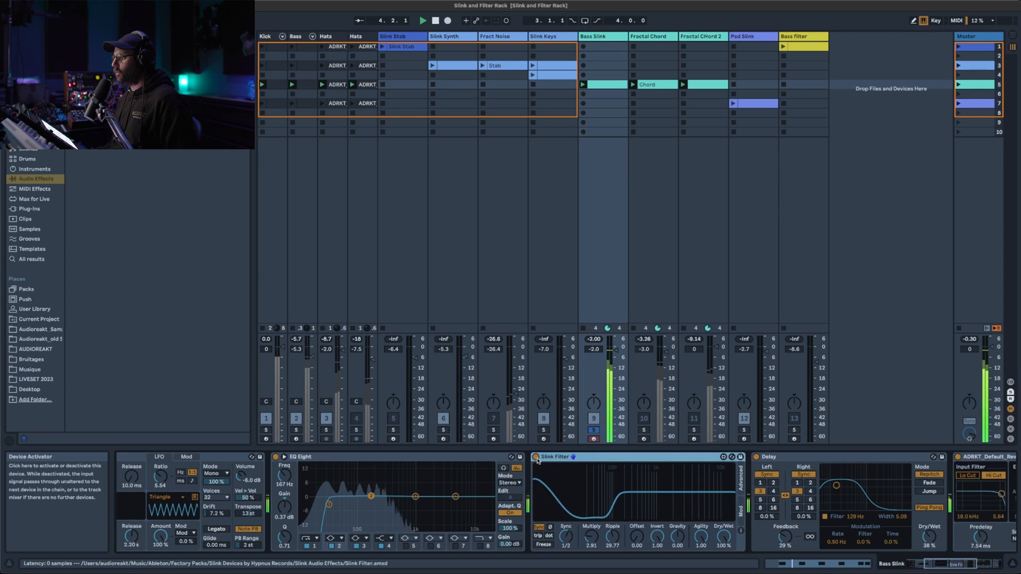
click(594, 430)
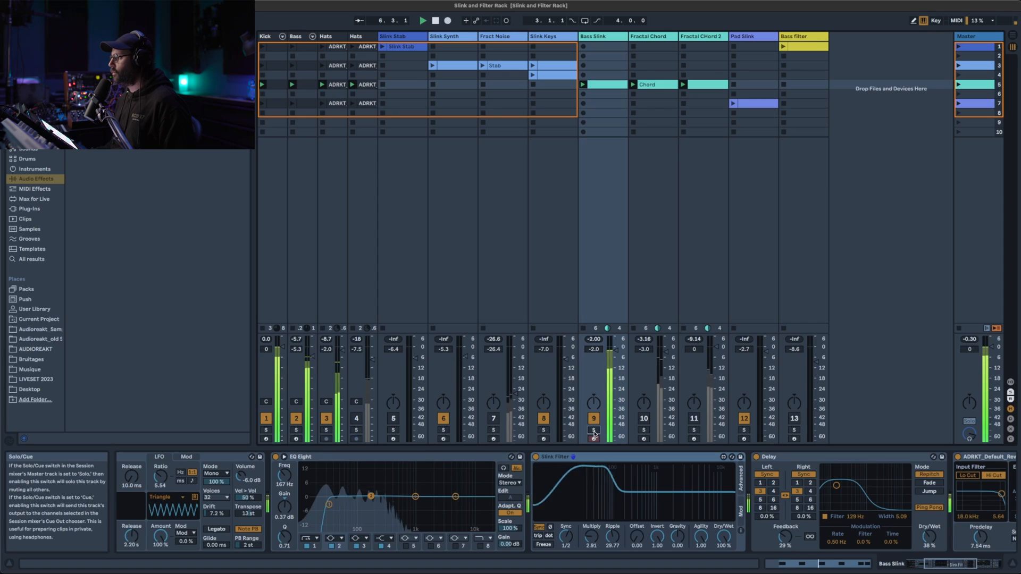
click(536, 458)
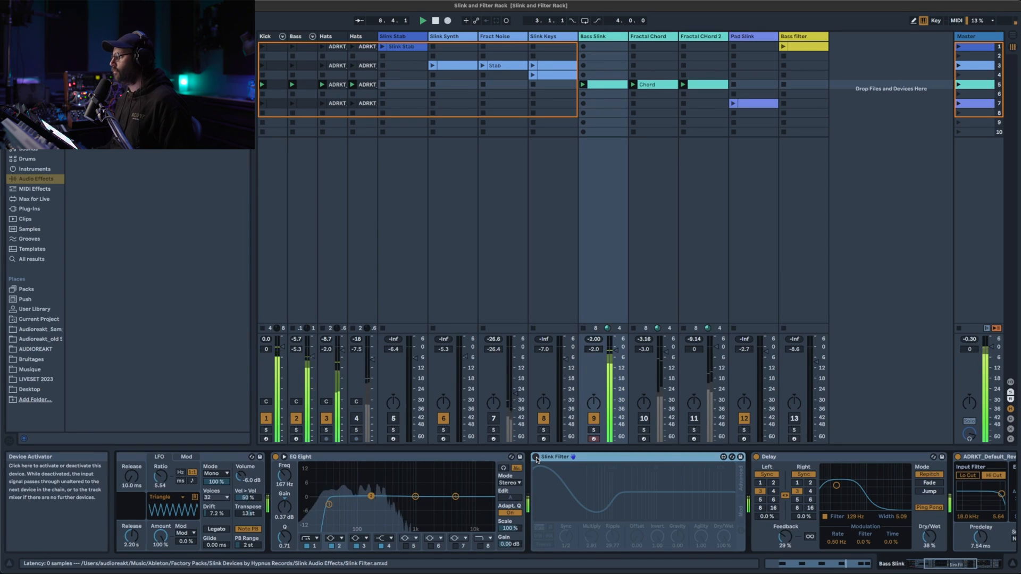
click(536, 459)
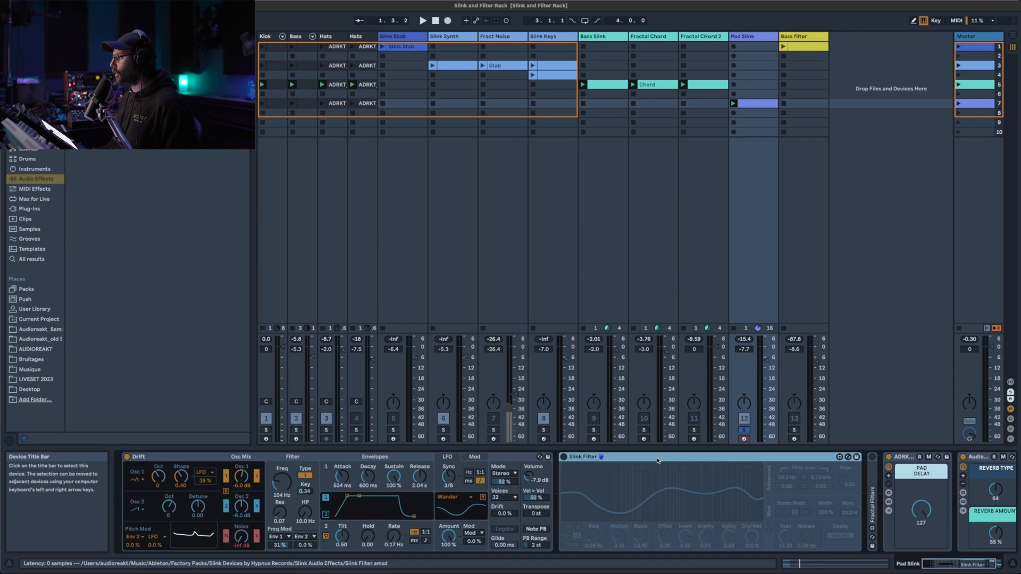
- Play the soloed Pad Slink track and activate its Slink Filter
key(space)
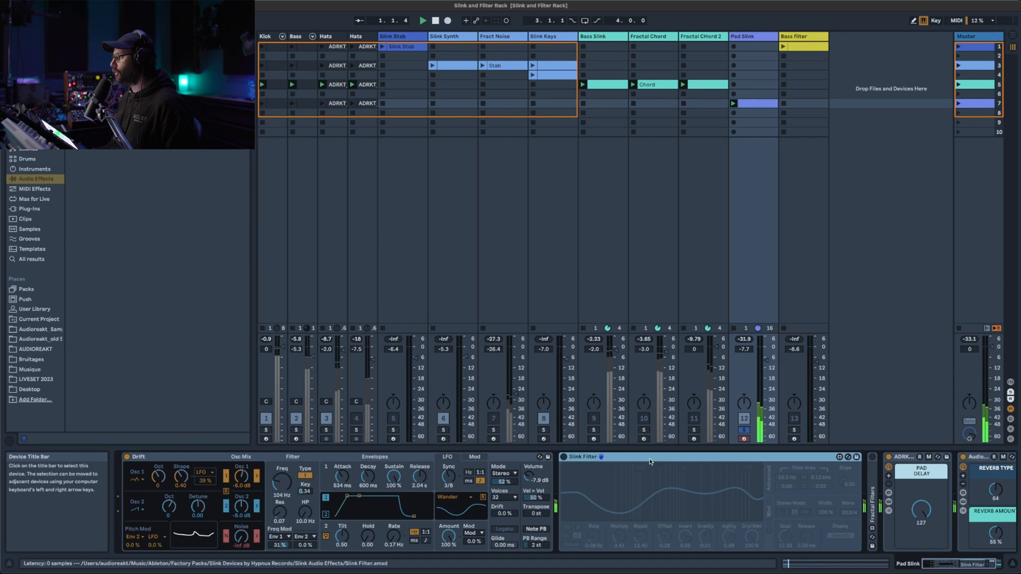
click(563, 457)
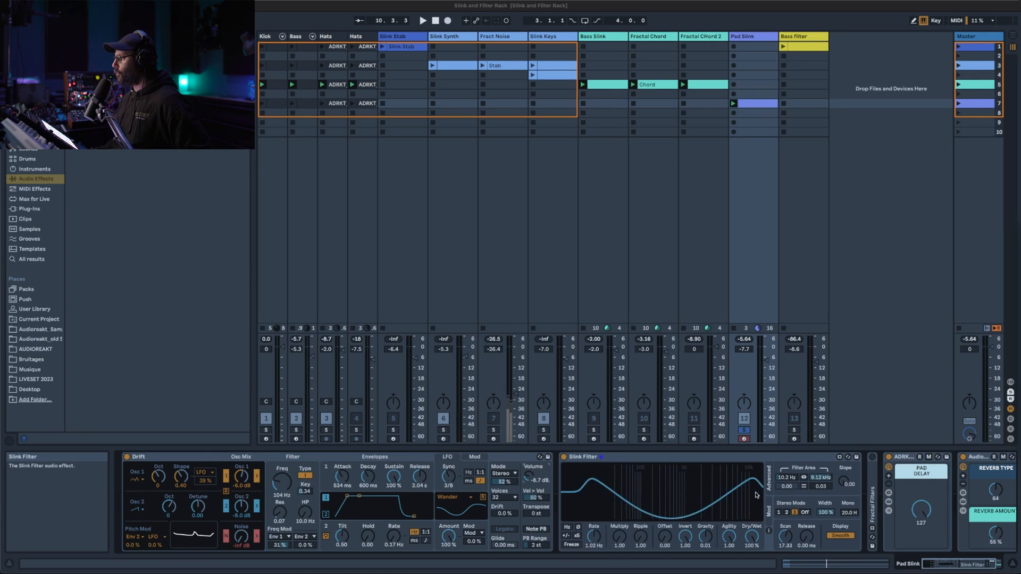
click(839, 535)
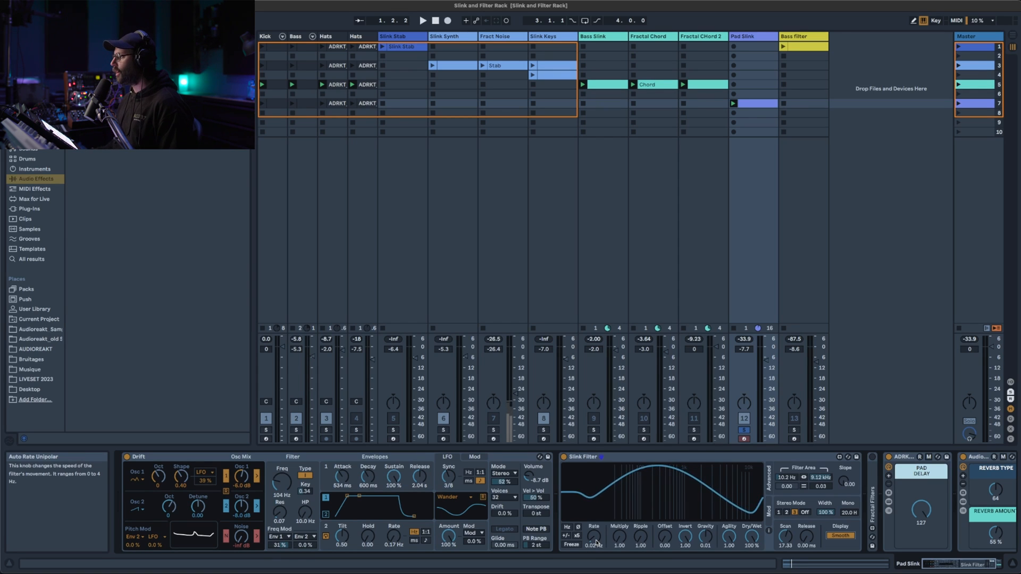
- Raise the Slink Filter's rate to about 1 Hz, switch it to tempo sync at 1/4 and resume playback
drag(594, 537, 594, 530)
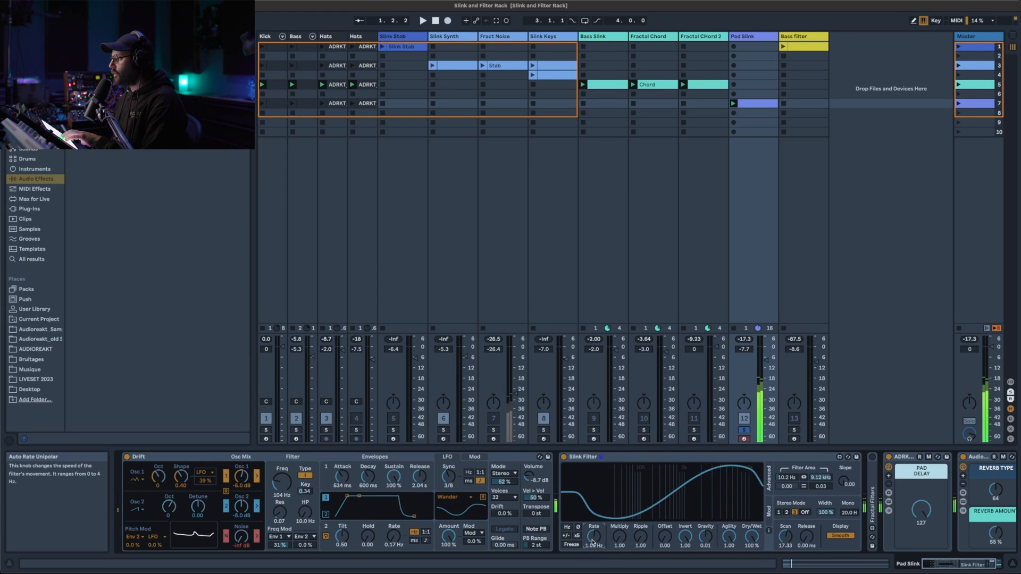
click(567, 527)
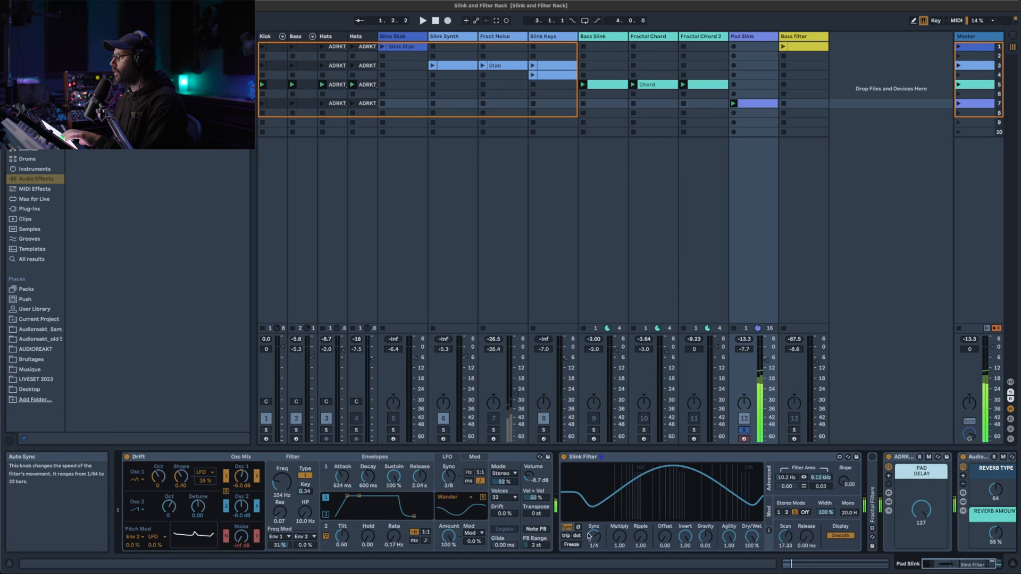
key(space)
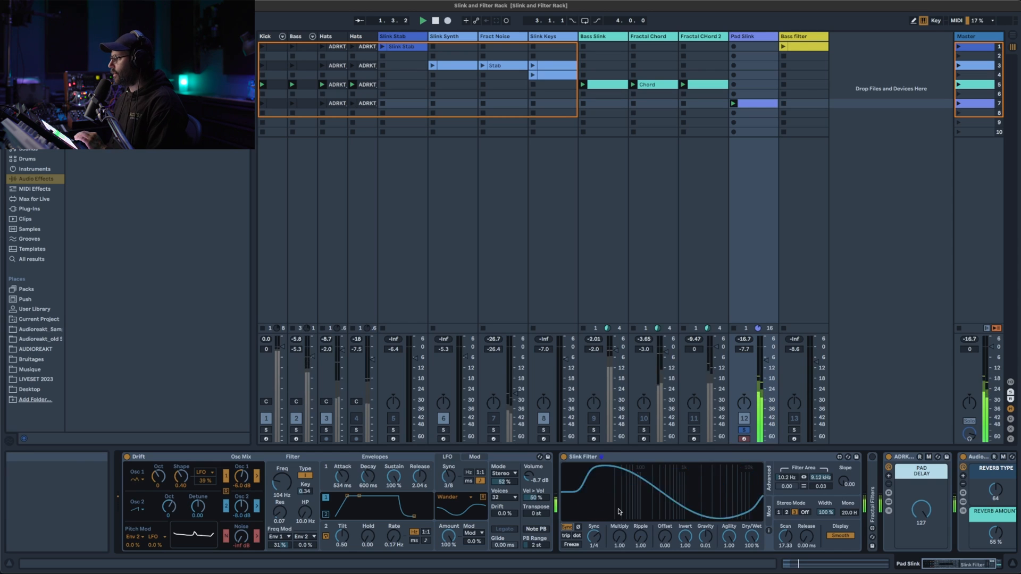
- Set the Slink Filter's synced rate to 2 with triplet off and lower the Pad Slink track volume to -24 dB
drag(765, 359, 766, 371)
click(567, 527)
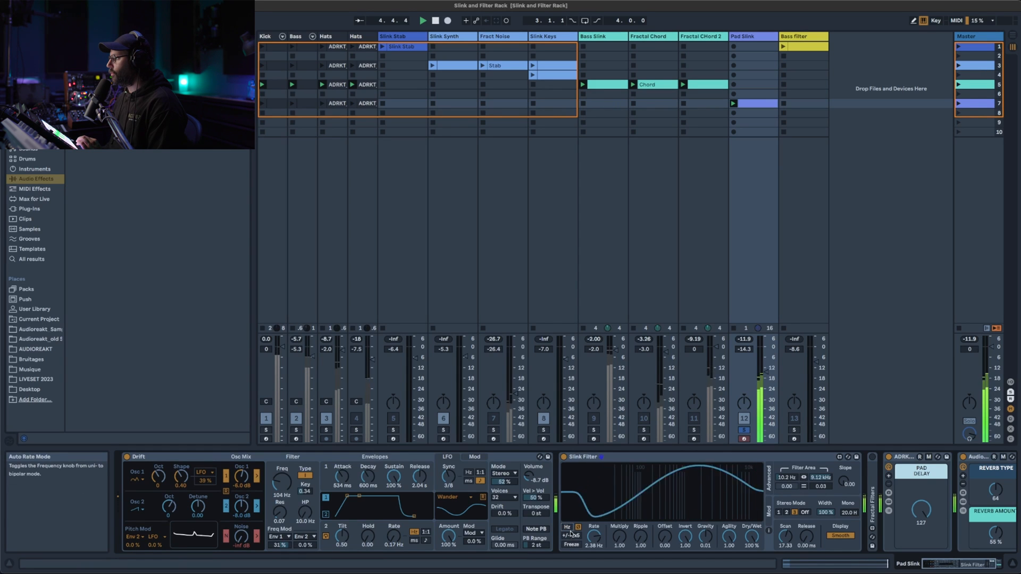
click(566, 527)
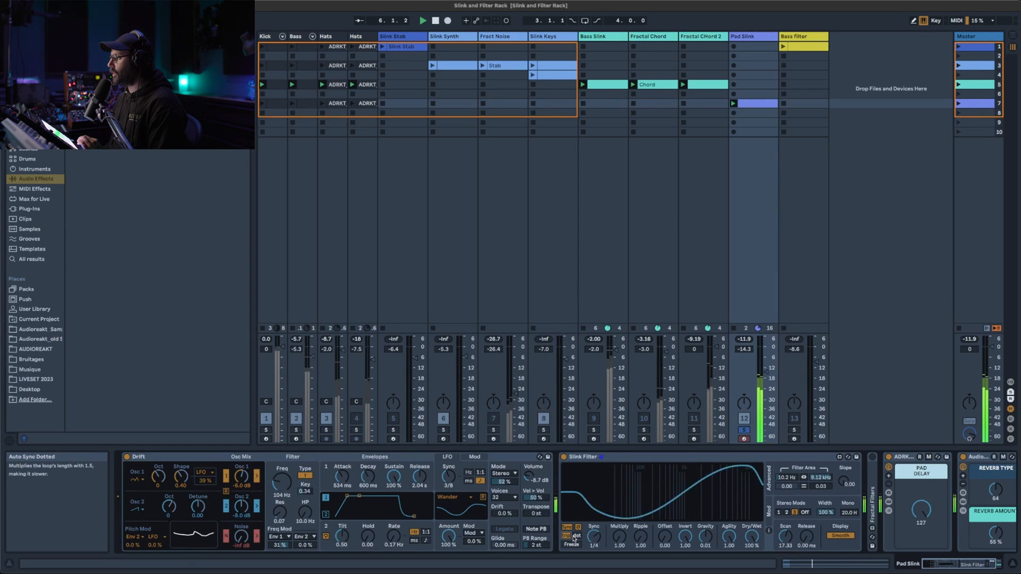
click(566, 535)
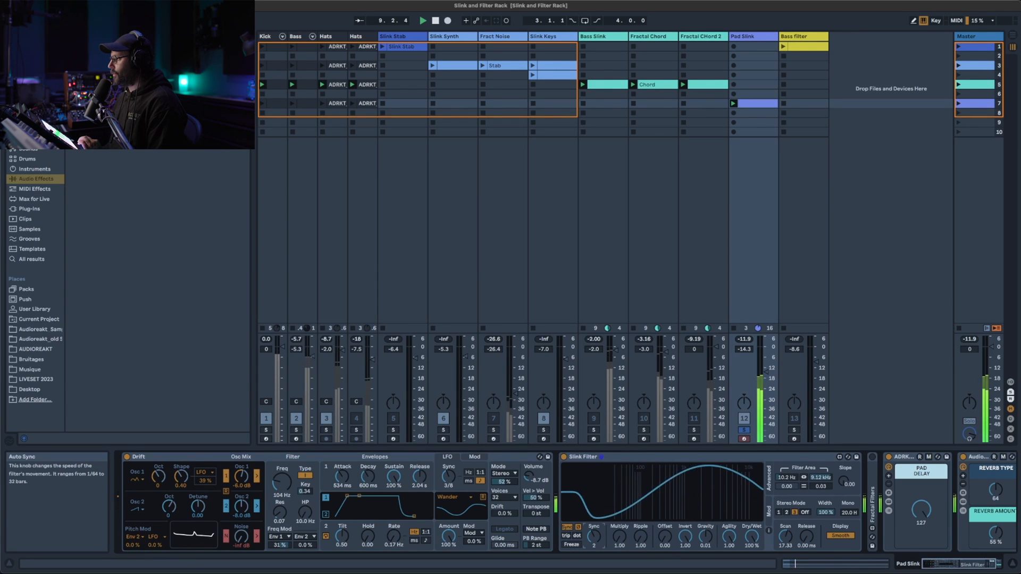
drag(769, 378, 769, 386)
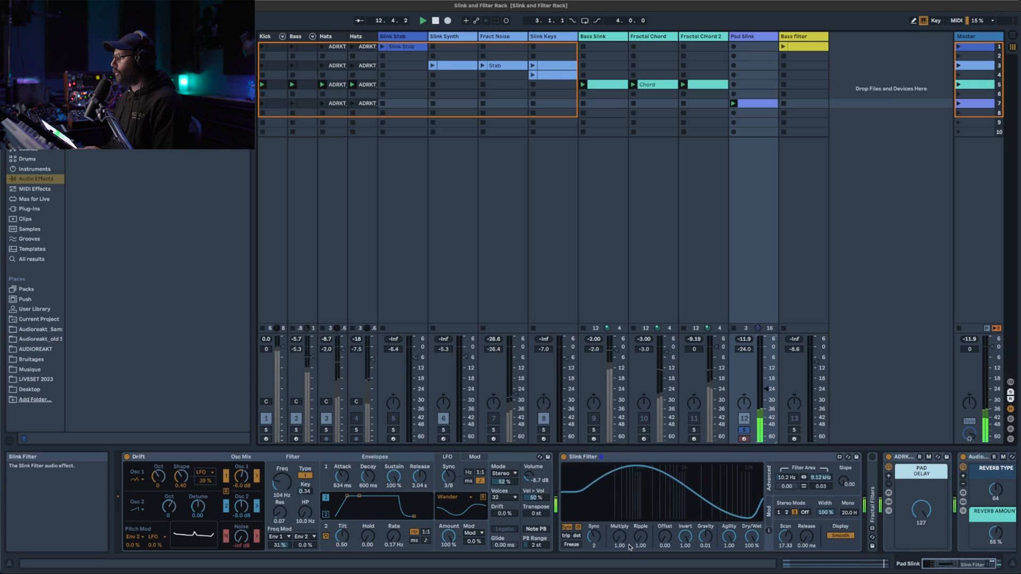
- Try the Slink Filter with Multiply at 6.02 and Ripple at 27.29
drag(619, 546, 619, 478)
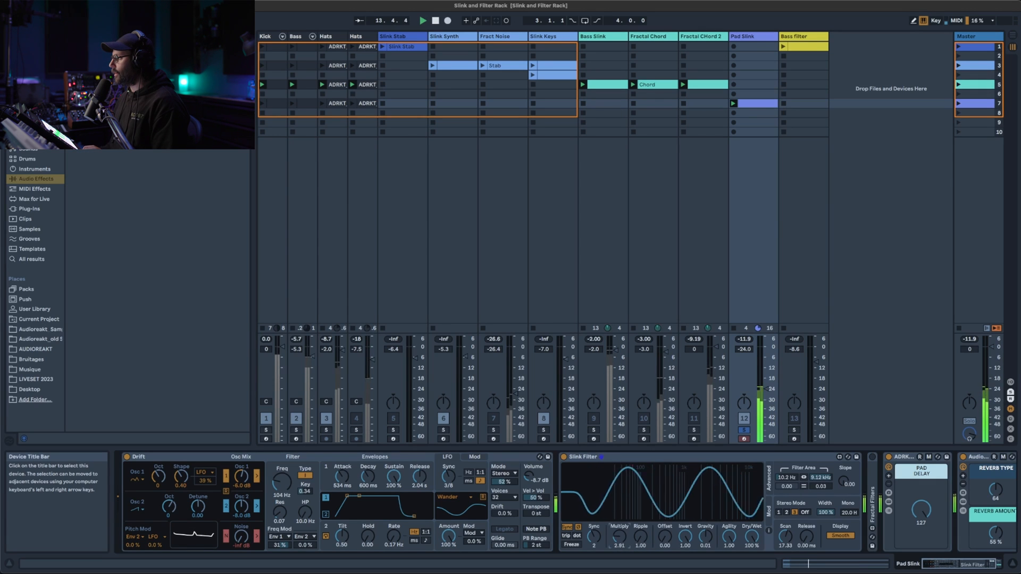
drag(620, 541, 620, 526)
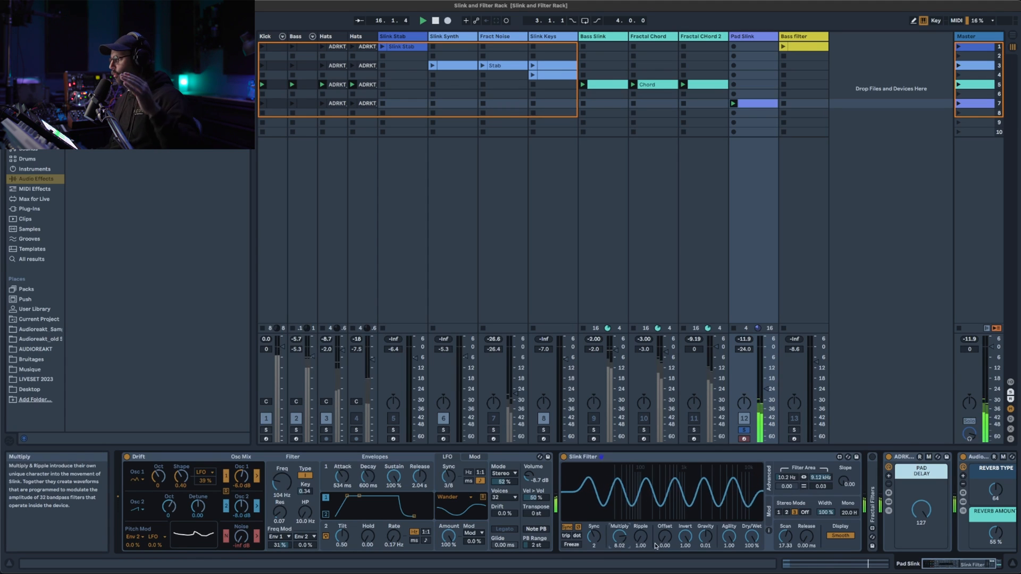
drag(640, 541, 640, 540)
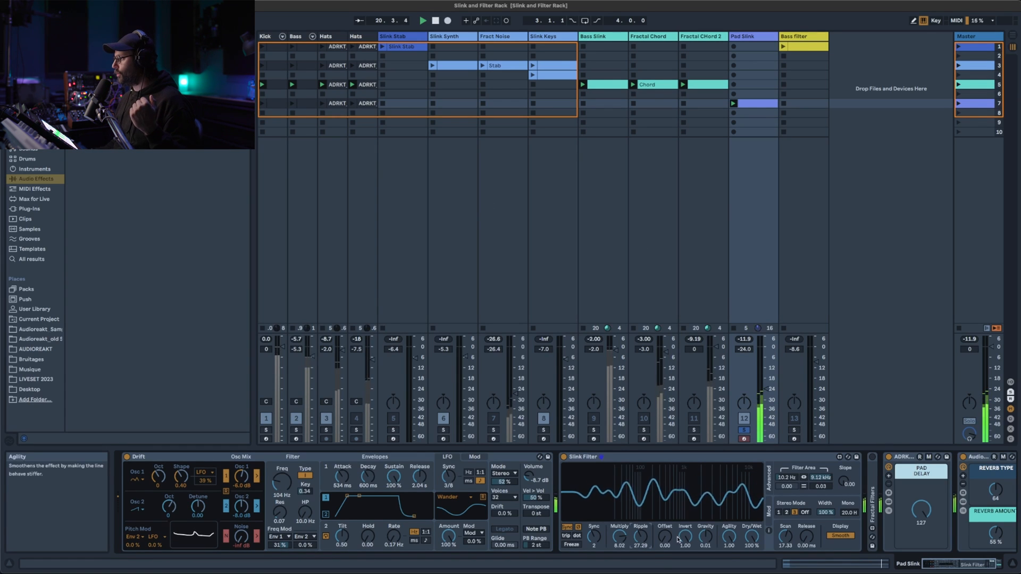
- Reset Ripple, set Multiply to 2.63 and raise Ripple to 34.73 on the Slink Filter
double_click(634, 543)
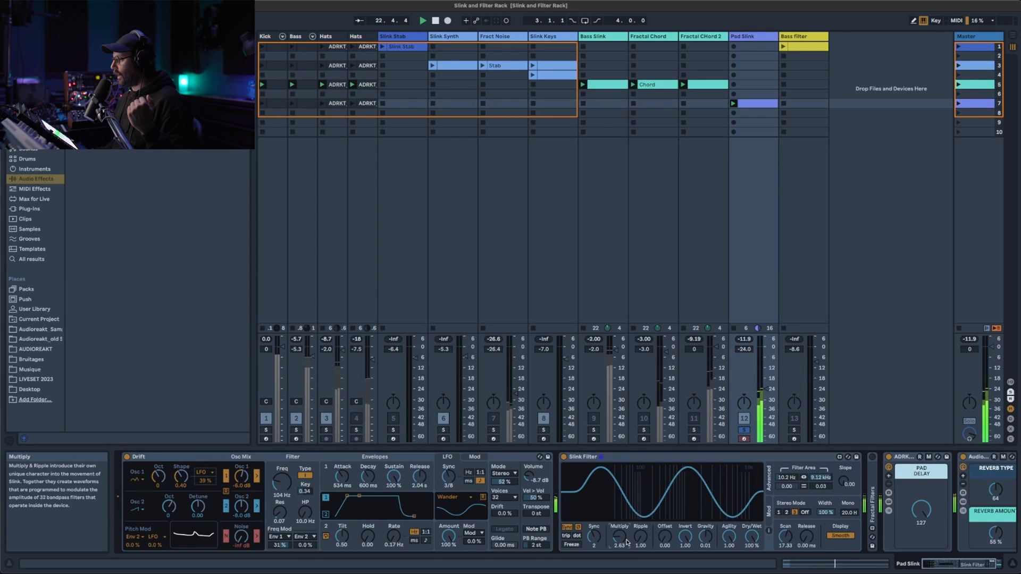
drag(640, 536, 640, 509)
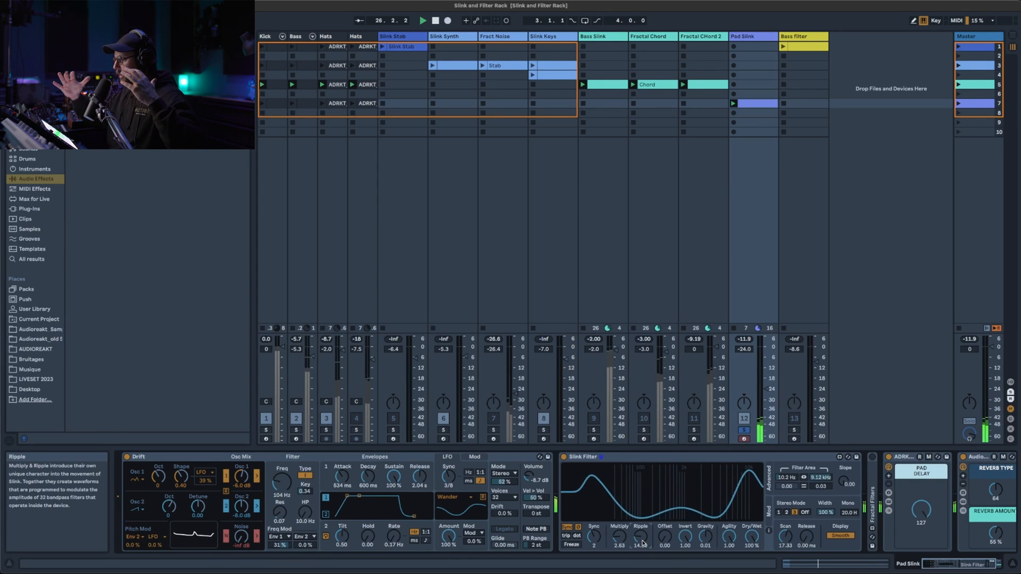
drag(641, 537, 642, 544)
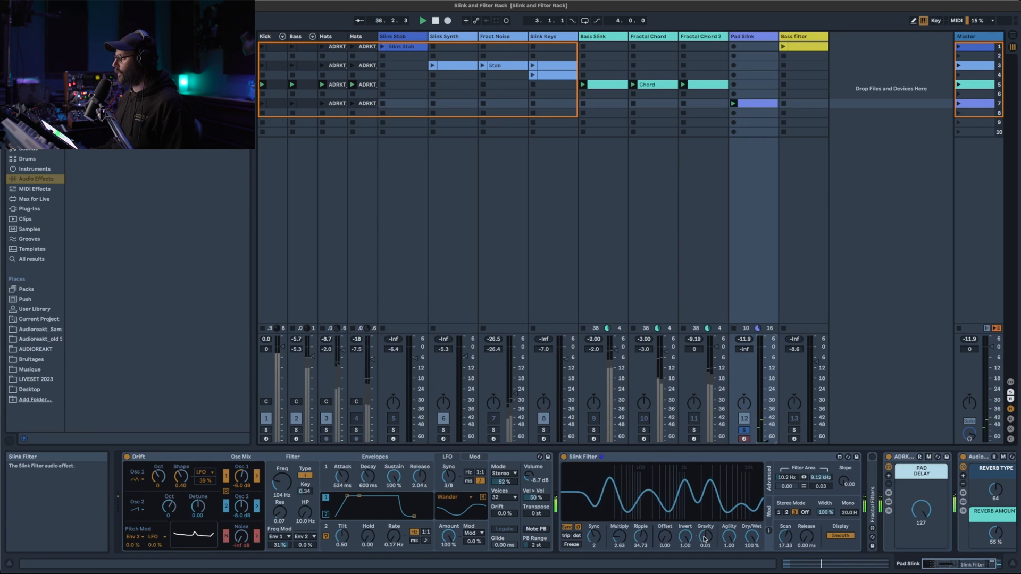
- Shape the Slink Filter curve with Offset at 0.55, Invert at 0.39 and Gravity at -0.40
drag(665, 535, 665, 513)
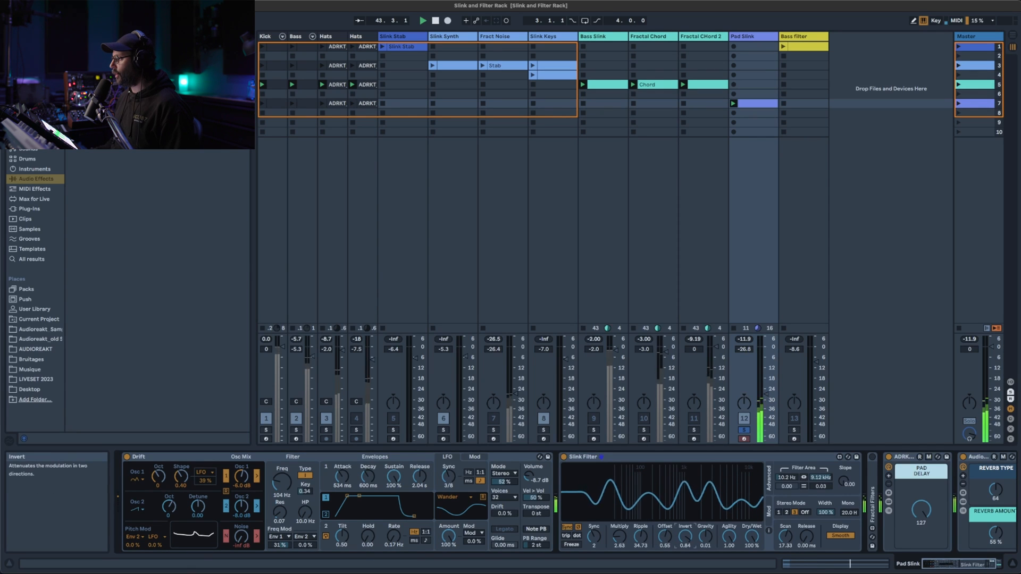
drag(685, 536, 685, 547)
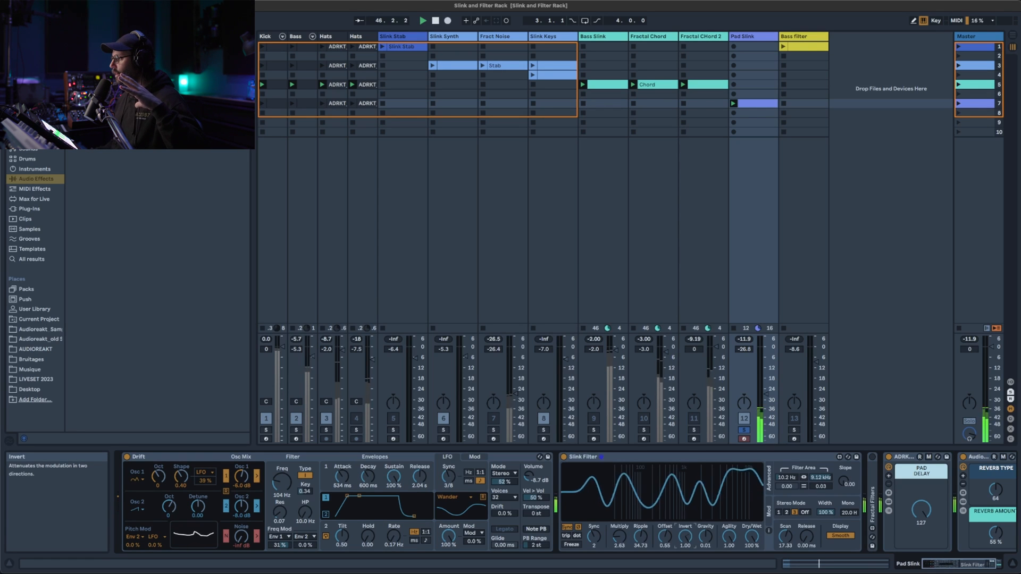
drag(705, 536, 705, 532)
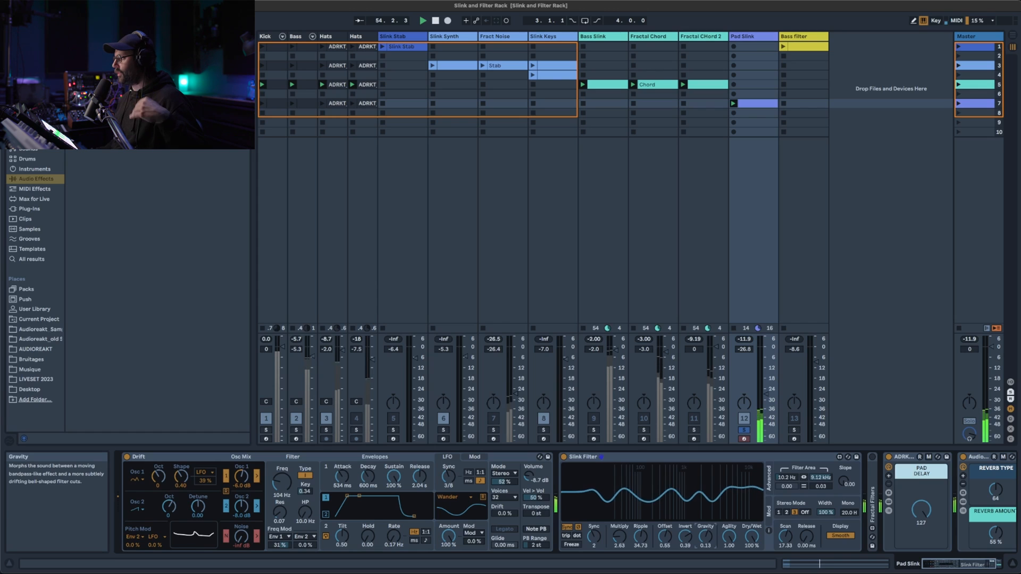
mouse_move(705, 532)
mouse_down()
mouse_move(705, 524)
mouse_move(705, 572)
mouse_move(705, 540)
mouse_move(706, 549)
mouse_up()
drag(705, 536, 706, 513)
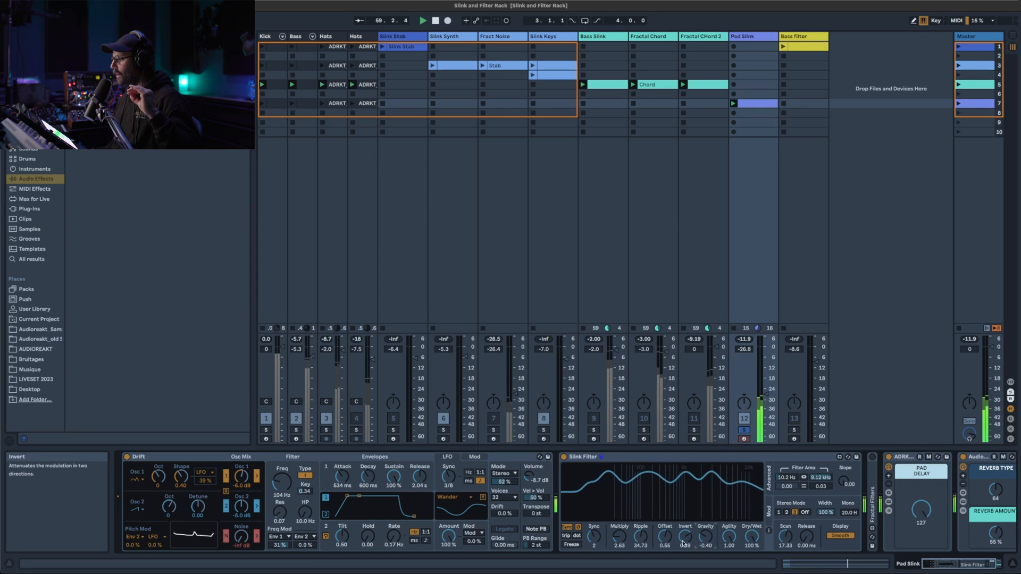
- Set Mod 1 in the Slink Filter's modulation settings to a synced rate of 1/4 with a 65.7% range
click(768, 512)
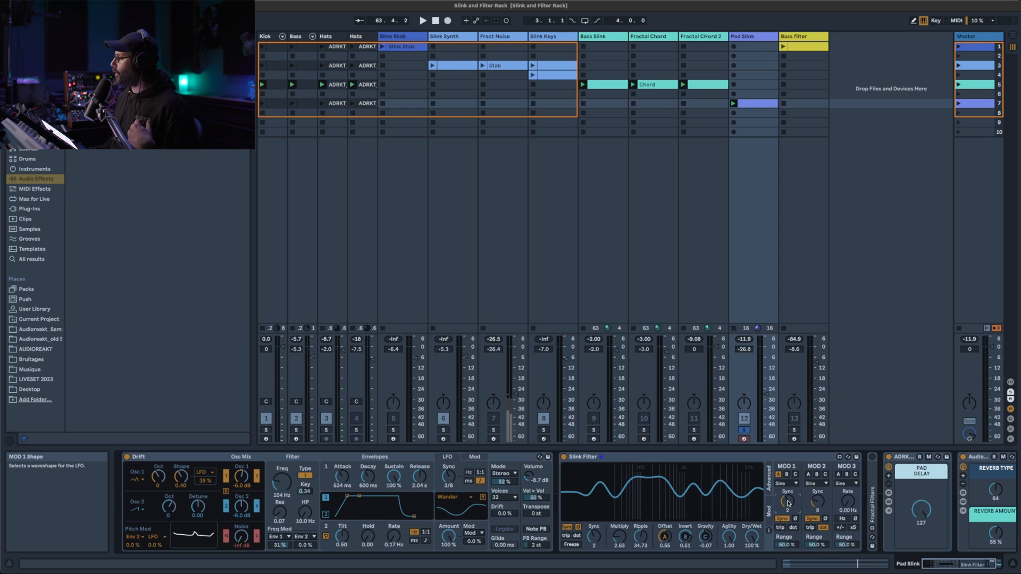
drag(787, 501, 786, 481)
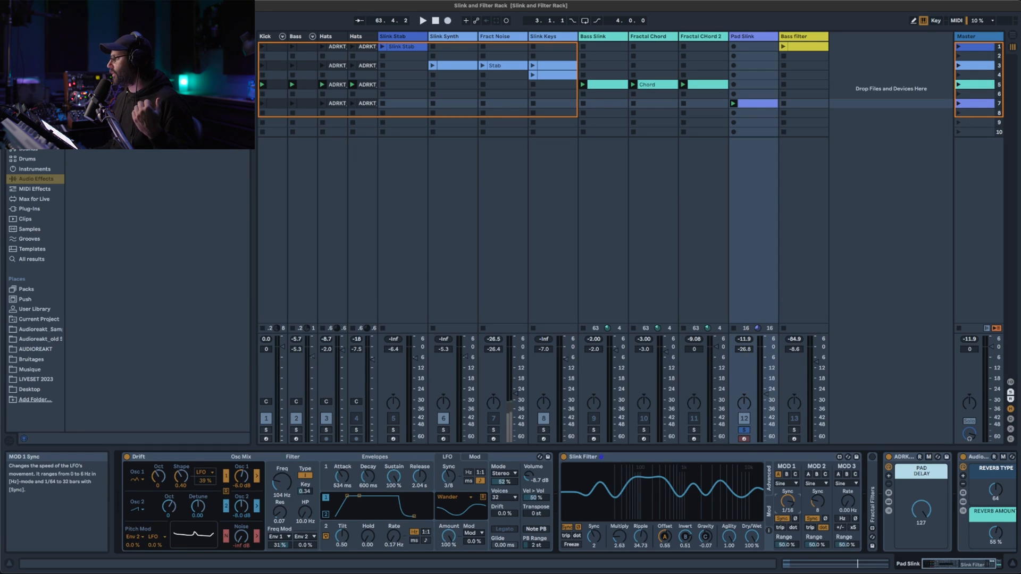
drag(787, 501, 788, 502)
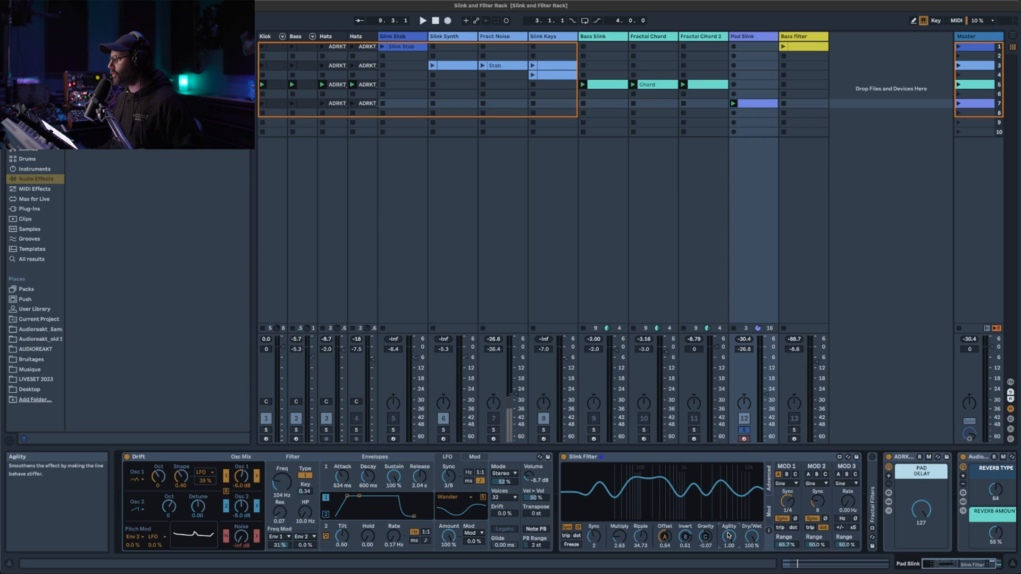
- Adjust the Slink Filter's Agility while playing the pad and open the filter's advanced settings
key(space)
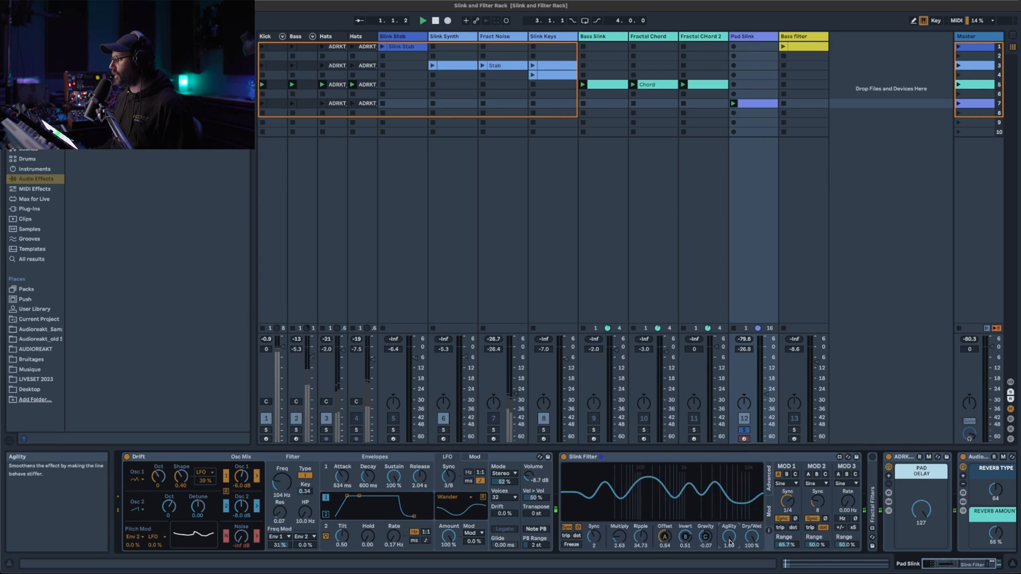
mouse_move(730, 543)
mouse_down()
mouse_move(730, 559)
mouse_move(730, 532)
mouse_up()
click(769, 485)
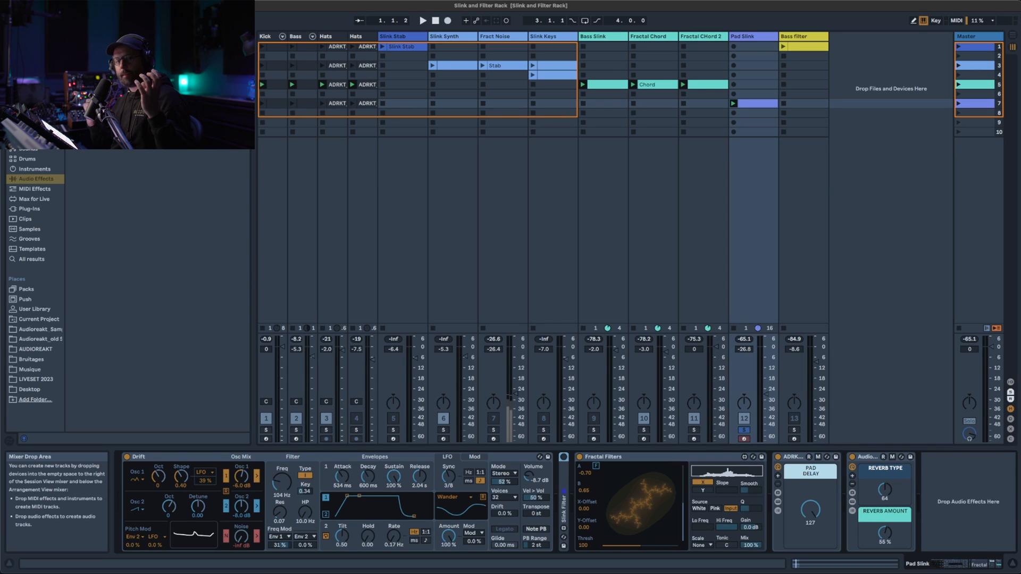
- Play the pad through Fractal Filters and set A to -0.53, B to 0.60 and Thresh to 66
key(space)
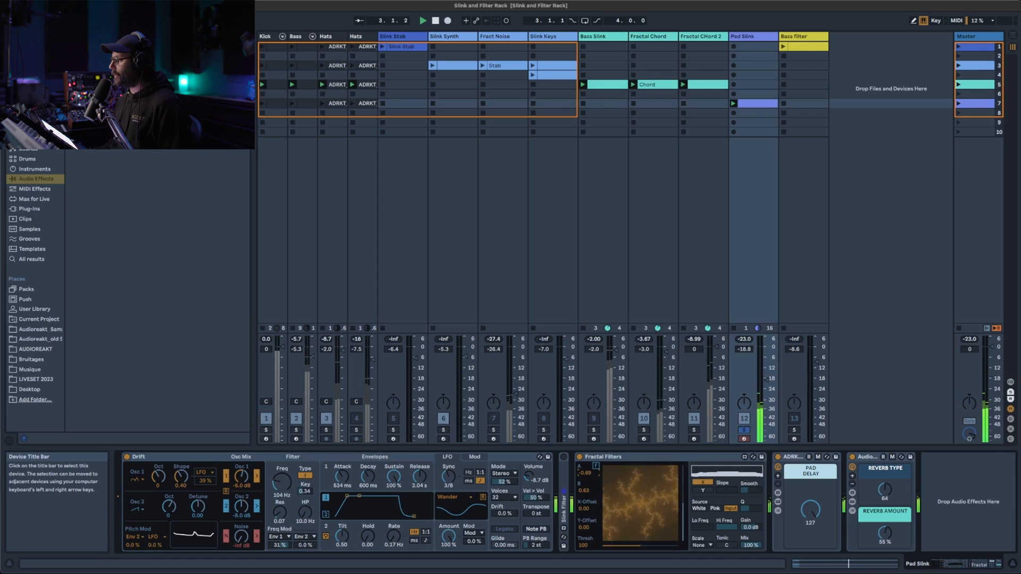
mouse_move(583, 490)
mouse_down()
mouse_move(583, 474)
mouse_move(584, 498)
mouse_up()
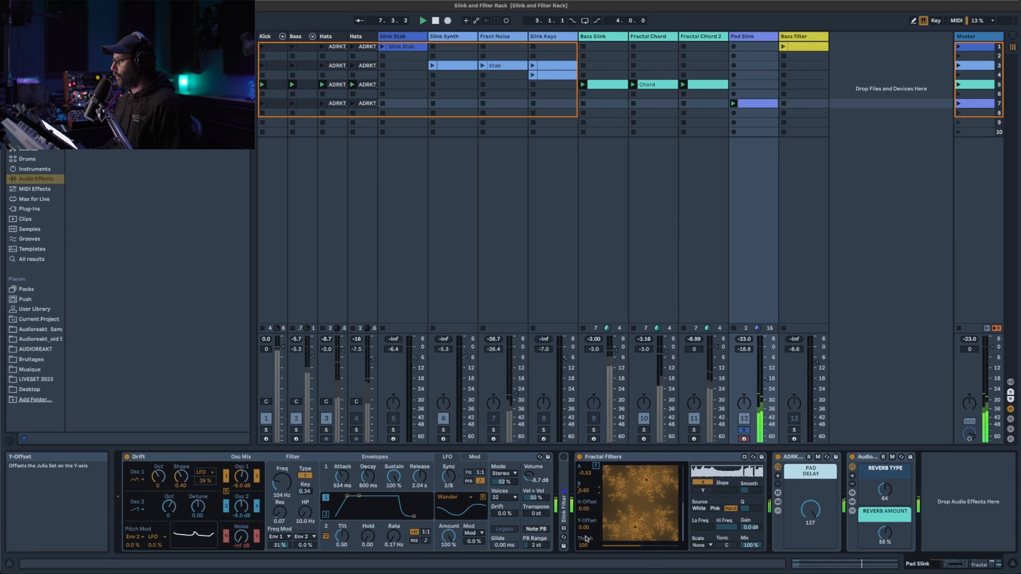
drag(583, 544, 584, 552)
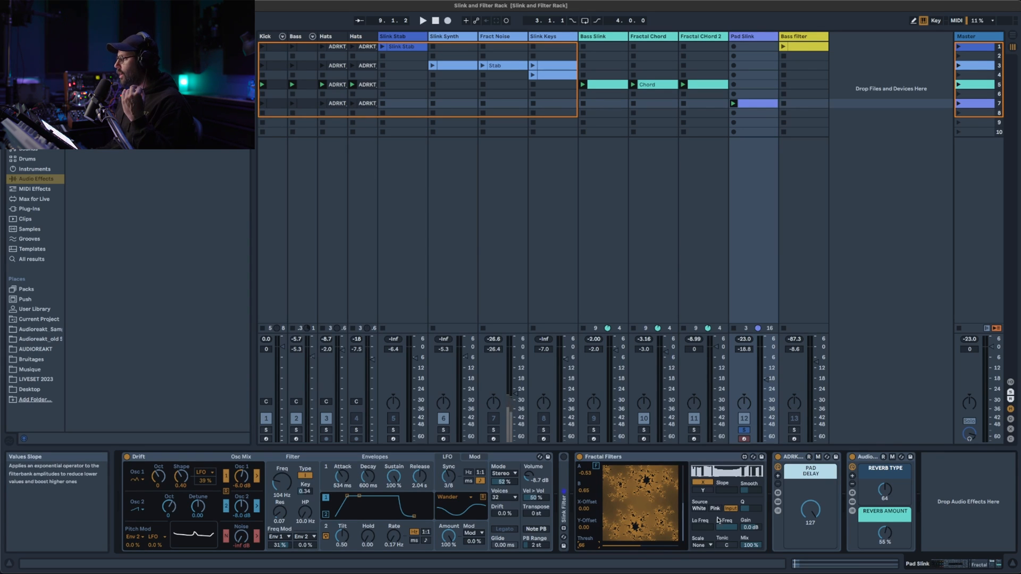
- Switch the pad's Fractal Filters slice to the Y axis and solo the Fractal Chord track for playback
click(704, 490)
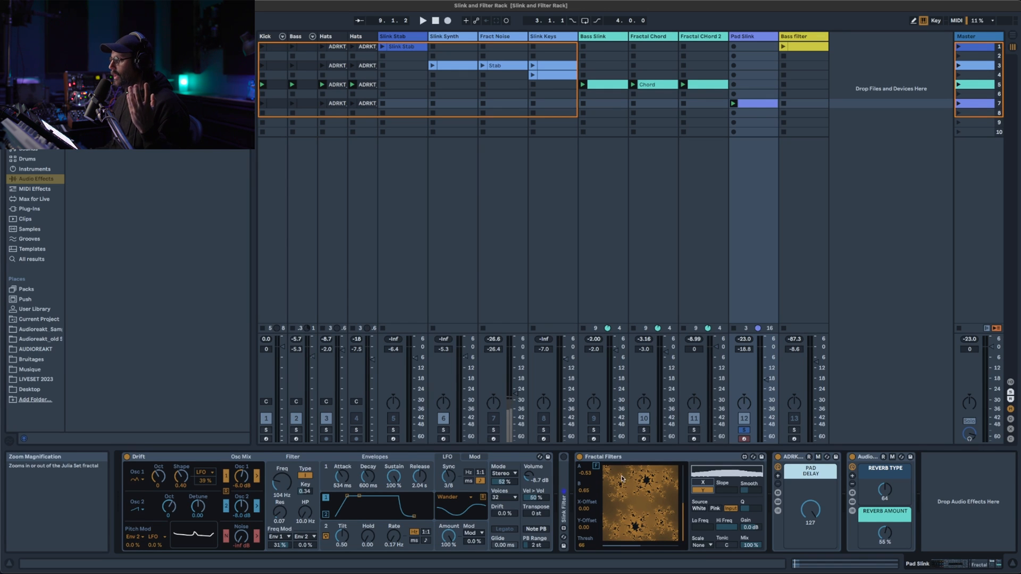
click(654, 191)
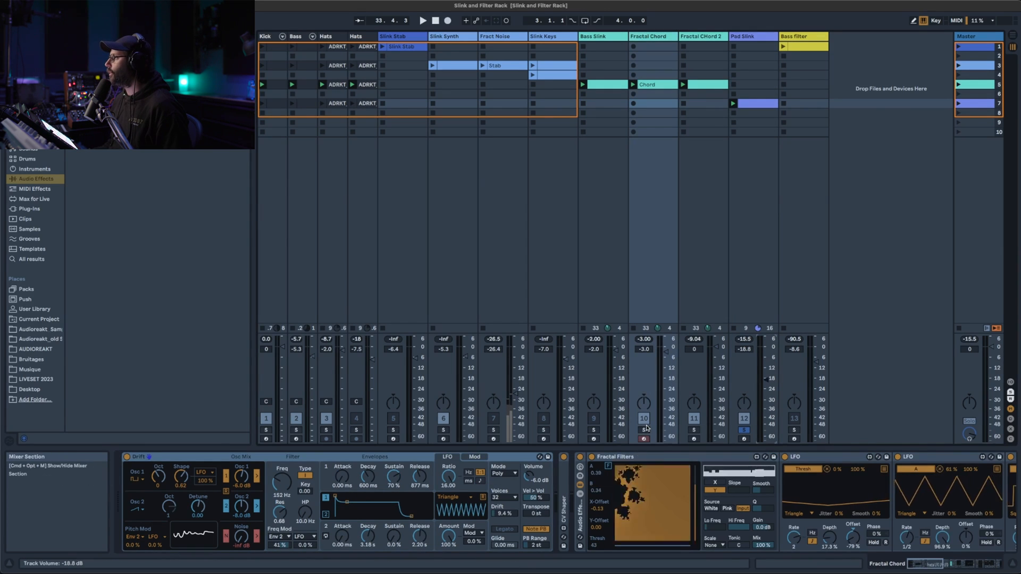
click(644, 430)
key(space)
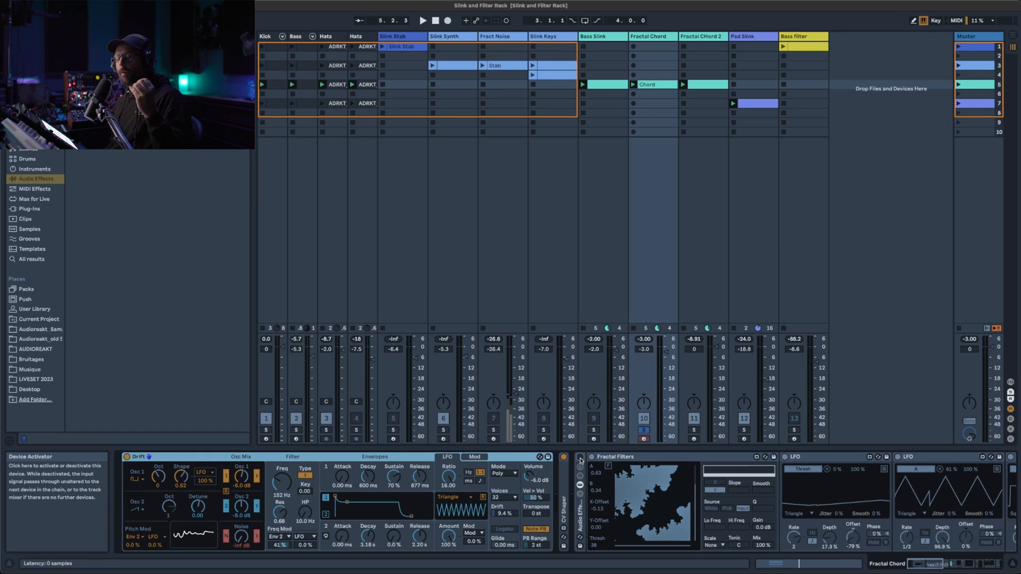
- Turn on Fractal Filters on the Fractal Chord track and play it while examining the LFOs that modulate the device
click(580, 457)
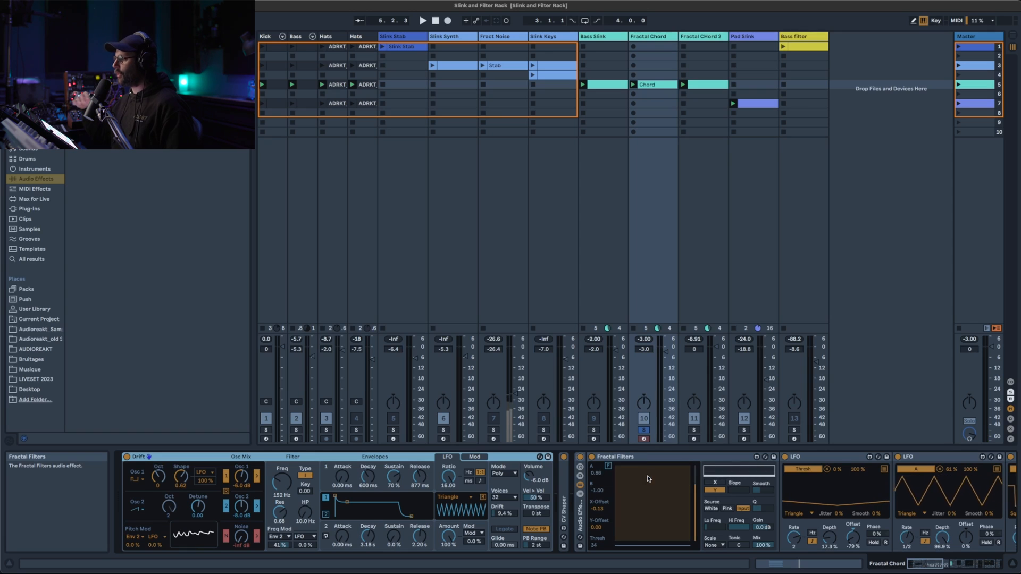
key(space)
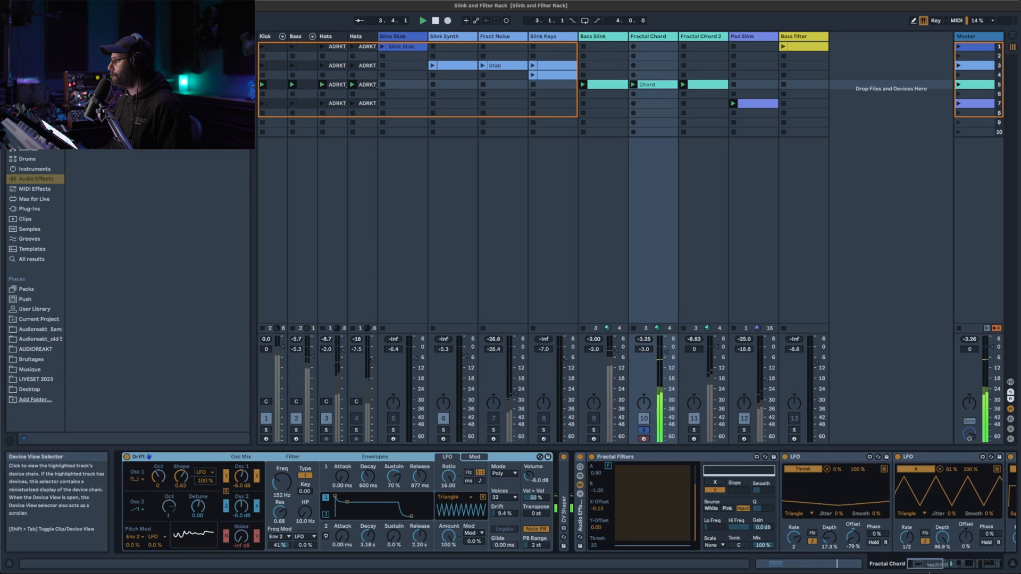
mouse_move(934, 573)
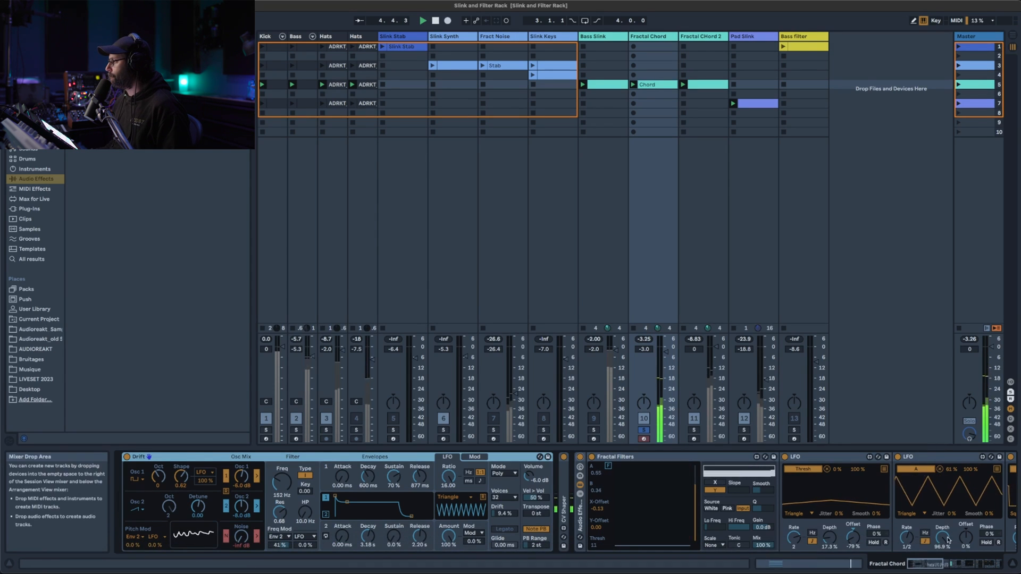
click(942, 564)
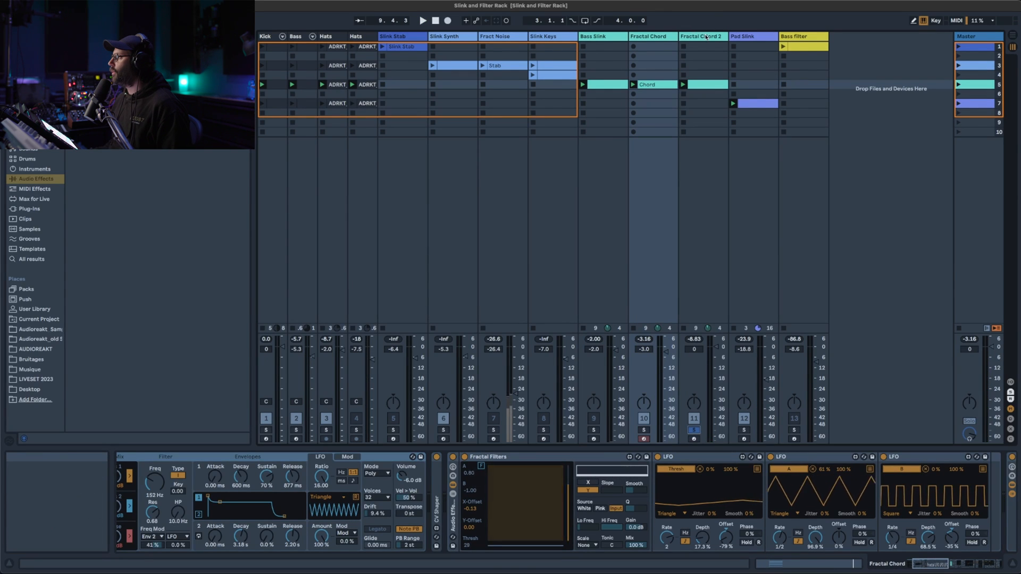
- Play the Fractal Chord 2 track in solo and turn on its Fractal Filters
click(700, 212)
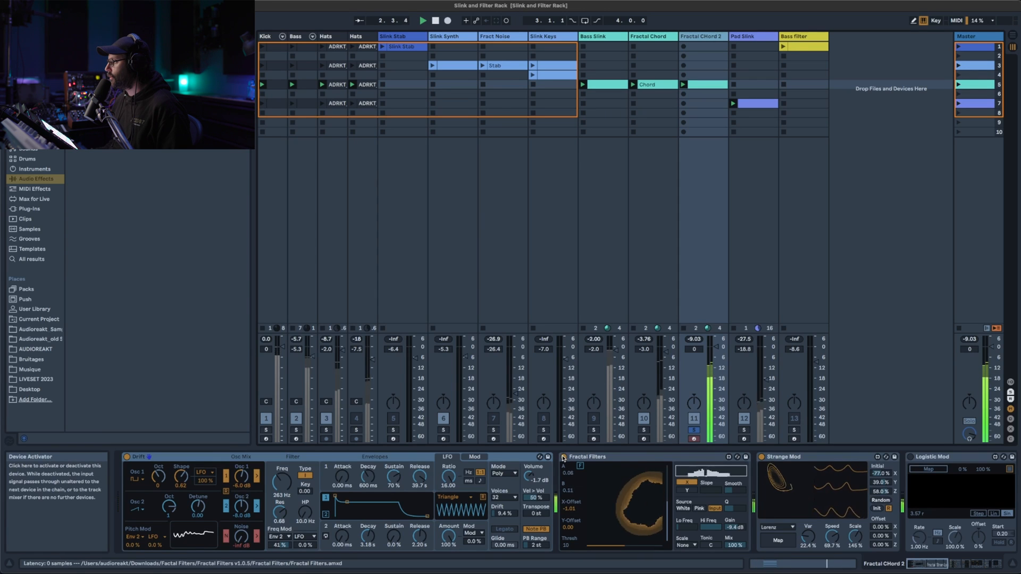
click(564, 457)
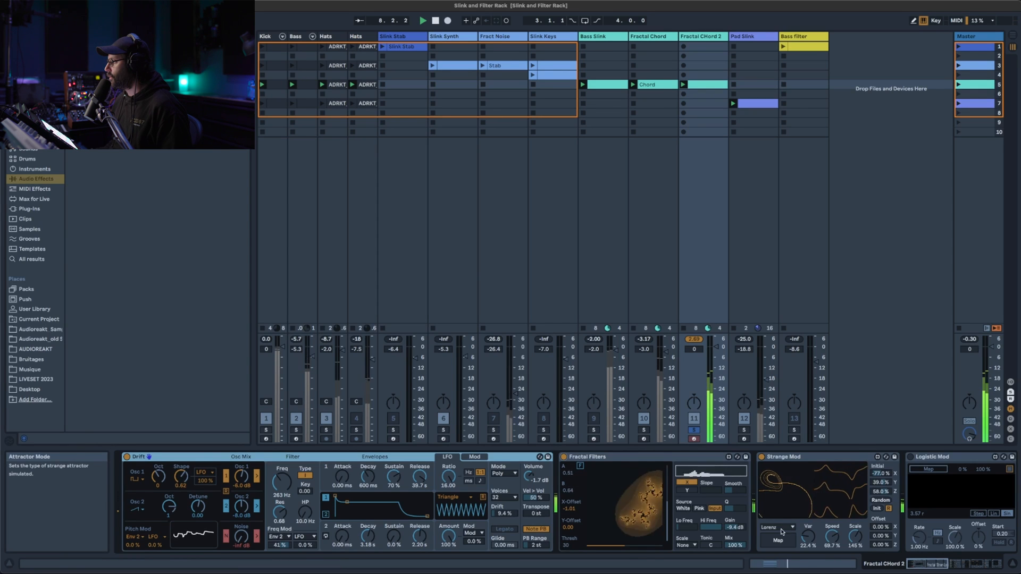
- Mute the Fractal Chord and Pad Slink tracks while the full mix plays, and solo Fractal Chord 2 again
click(644, 421)
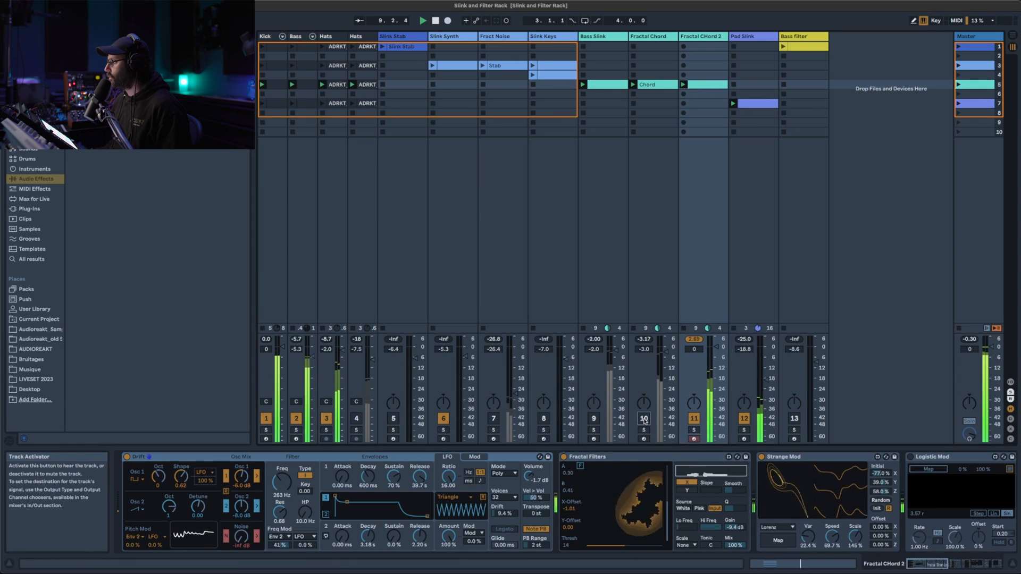
click(744, 418)
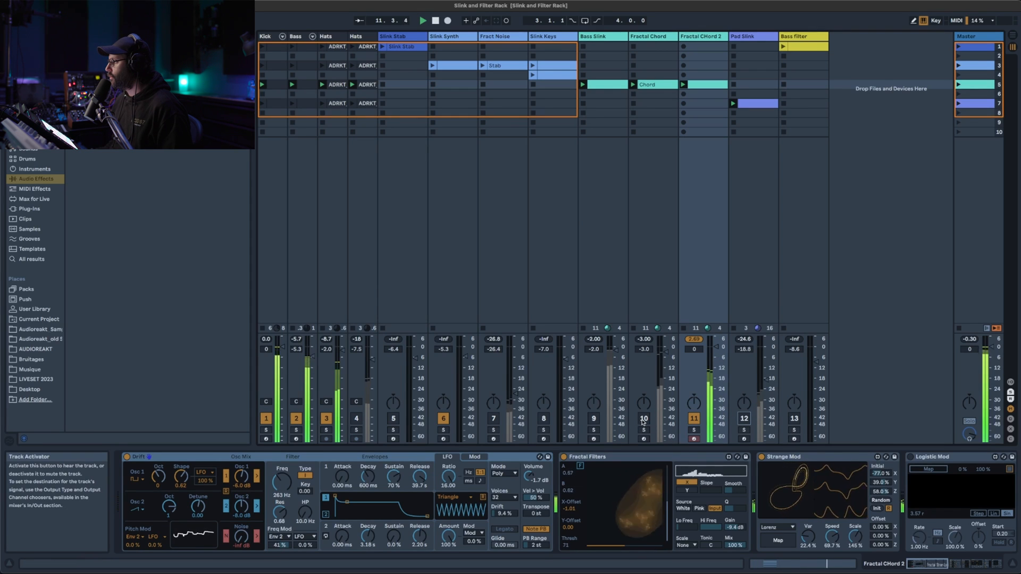
click(694, 429)
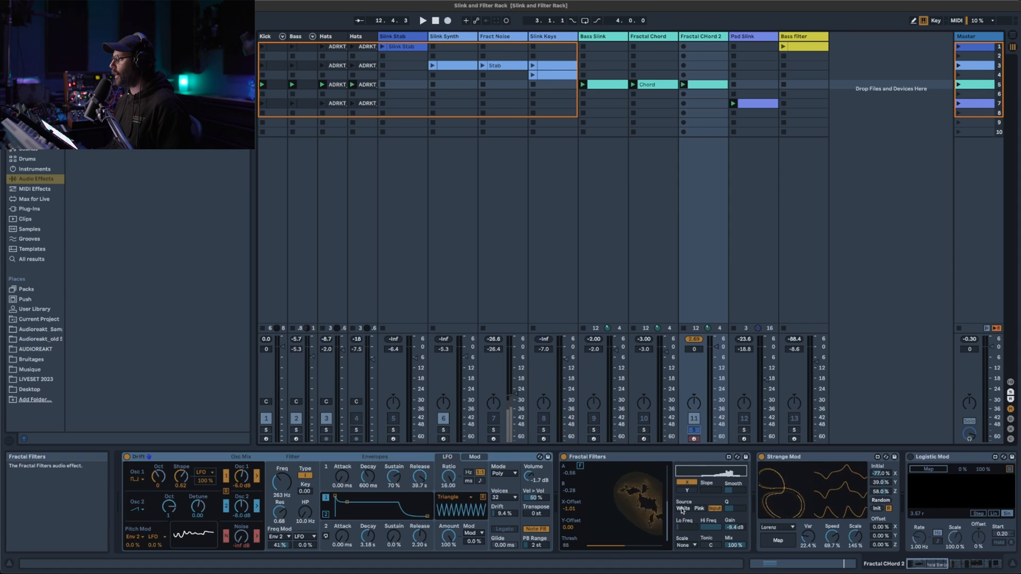
- Switch the source of Fractal Filters on Fractal Chord 2 to noise and review the Fract Noise track's device chain
click(682, 508)
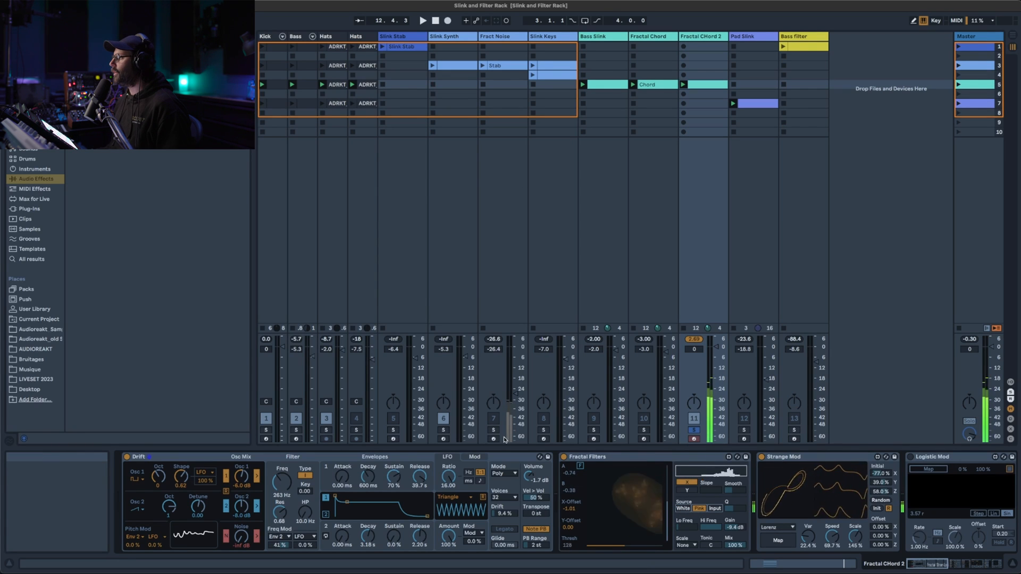
click(494, 36)
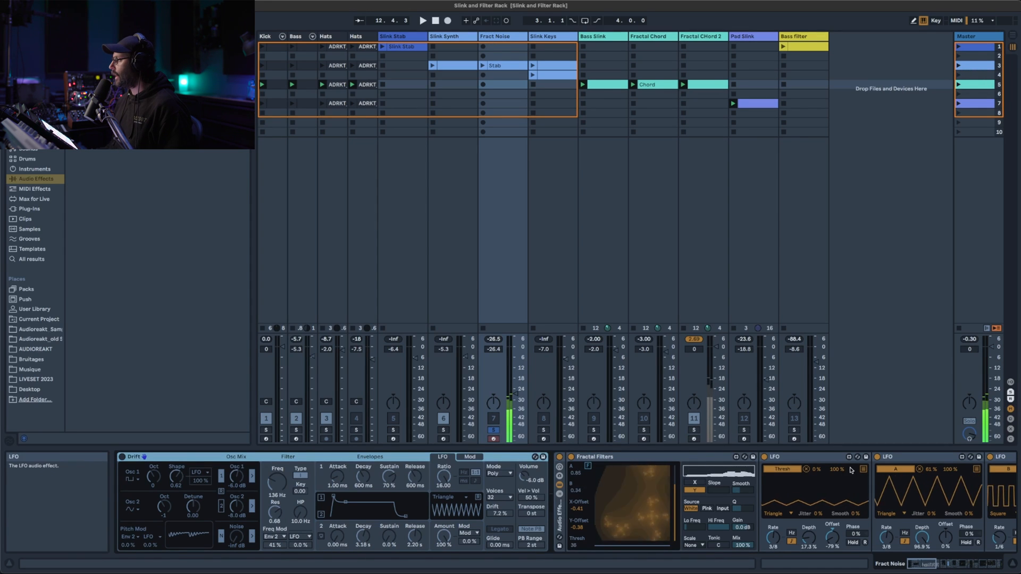
drag(925, 563, 928, 563)
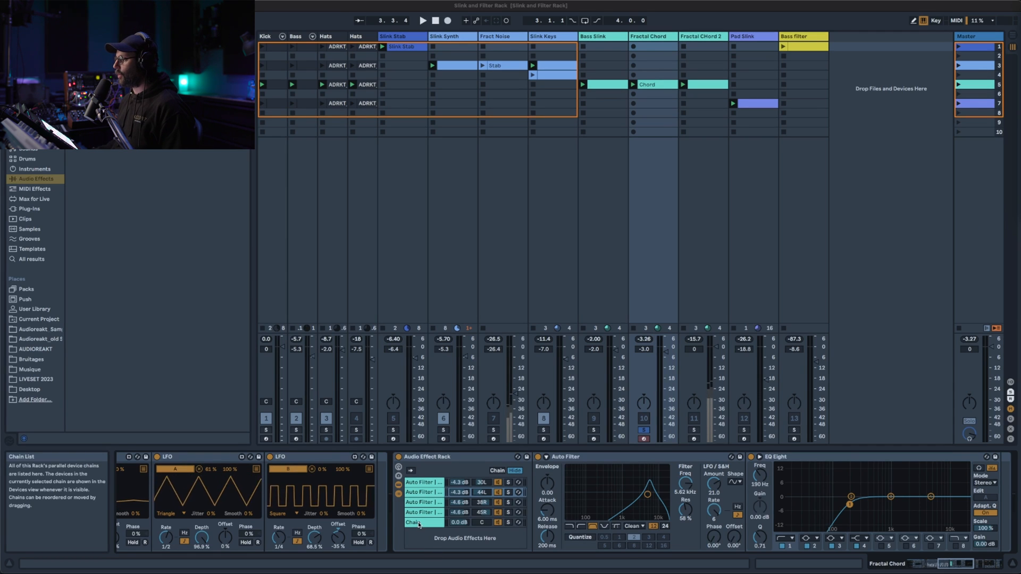
- Compare the parallel chains in Fractal Chord's Audio Effect Rack, soloing and unsoloing the one without an Auto Filter
click(435, 520)
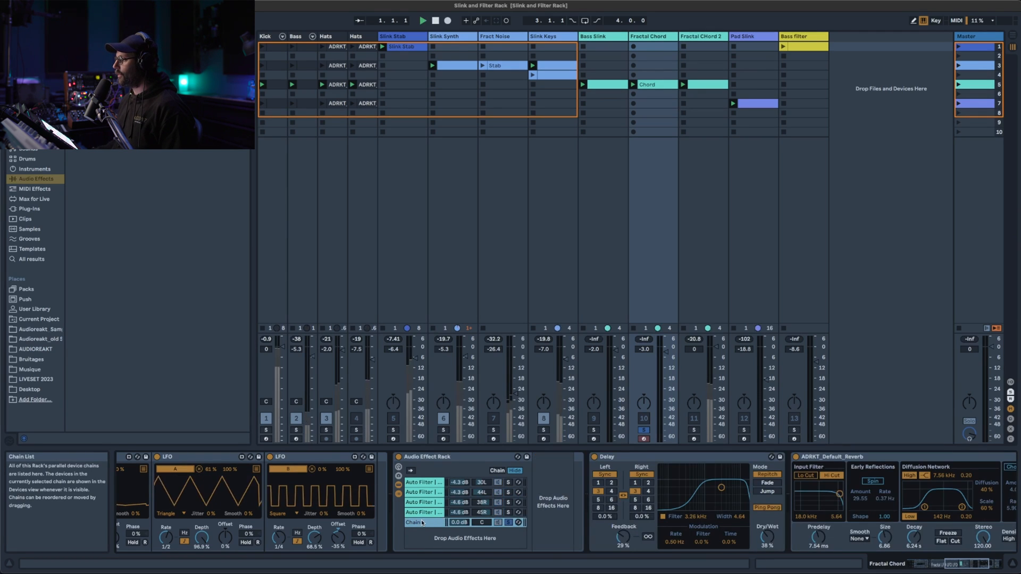
click(421, 513)
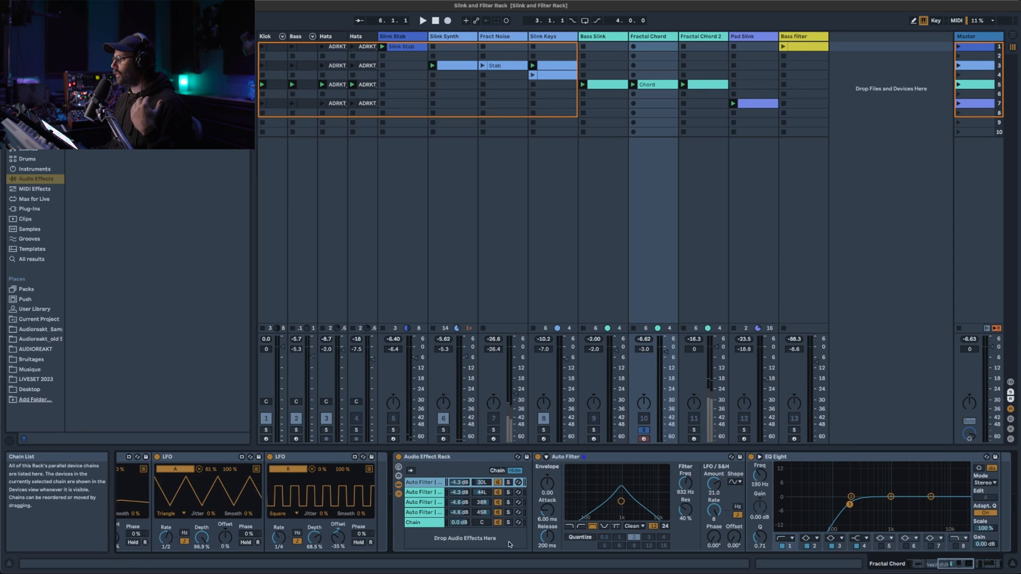
click(509, 523)
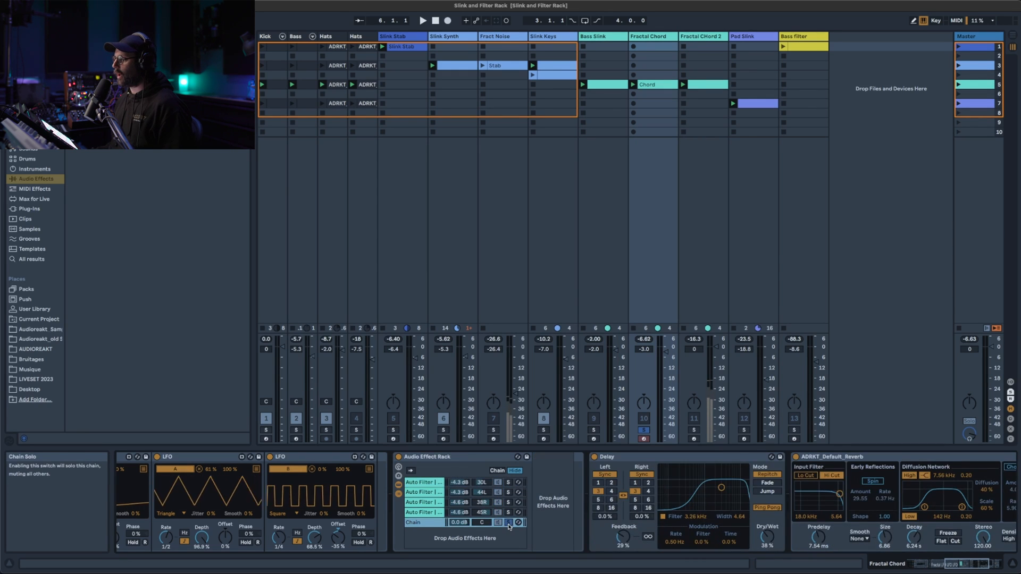
click(508, 523)
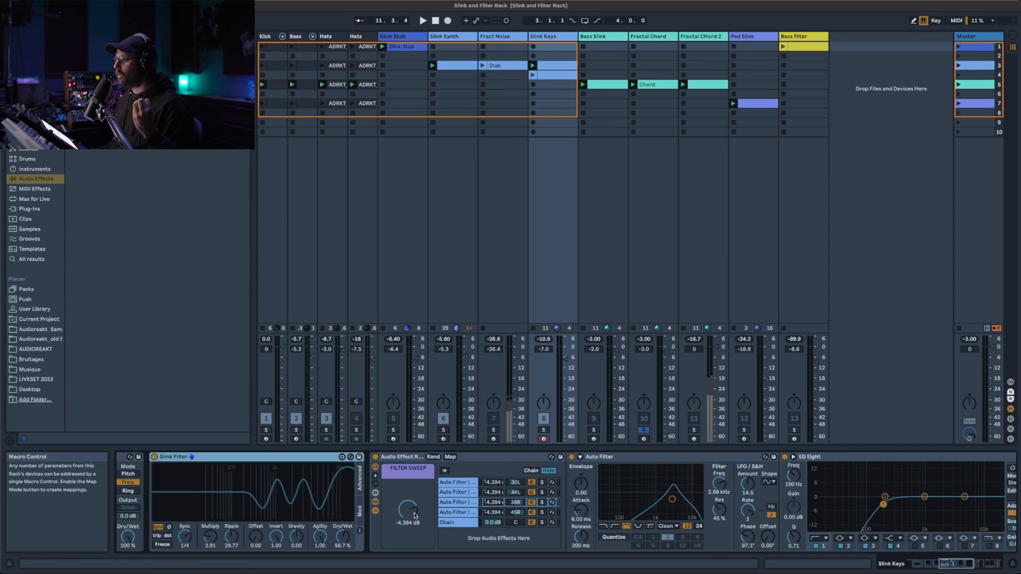
- Lower the Slink Keys rack's Filter Sweep macro to -inf dB and raise it to -4.077 dB during playback
click(415, 515)
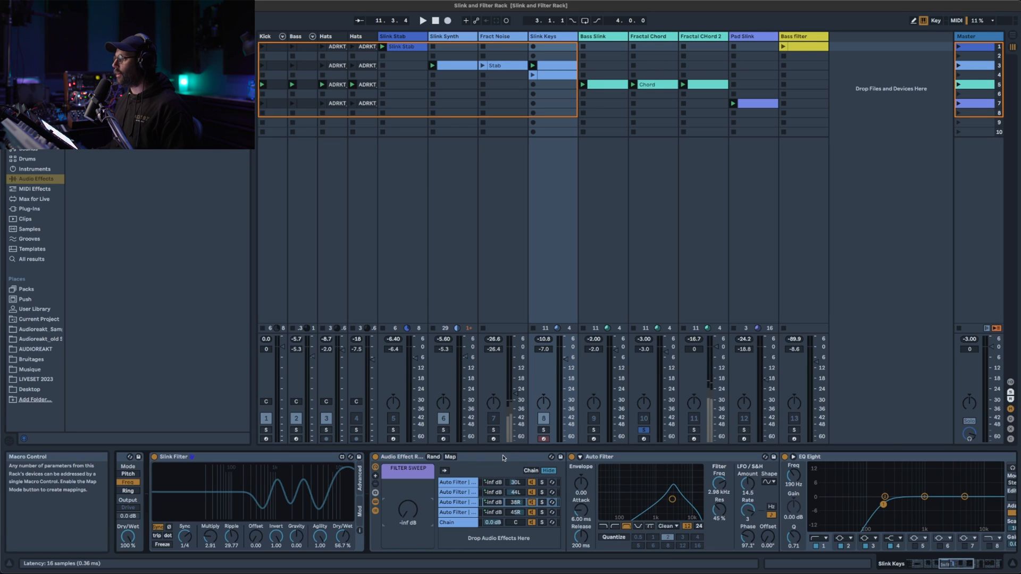
key(space)
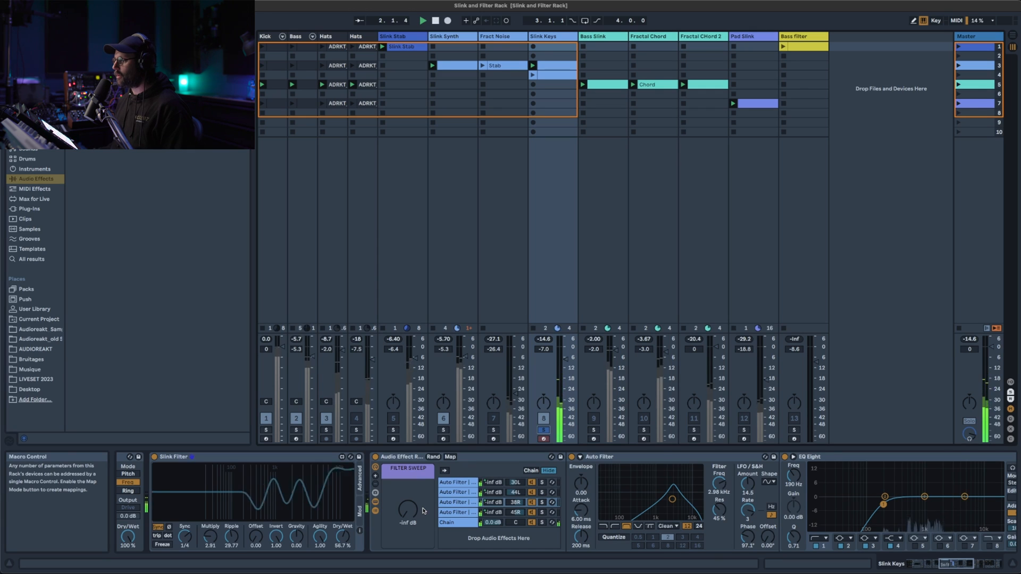
drag(409, 510, 409, 456)
drag(410, 518, 409, 520)
key(space)
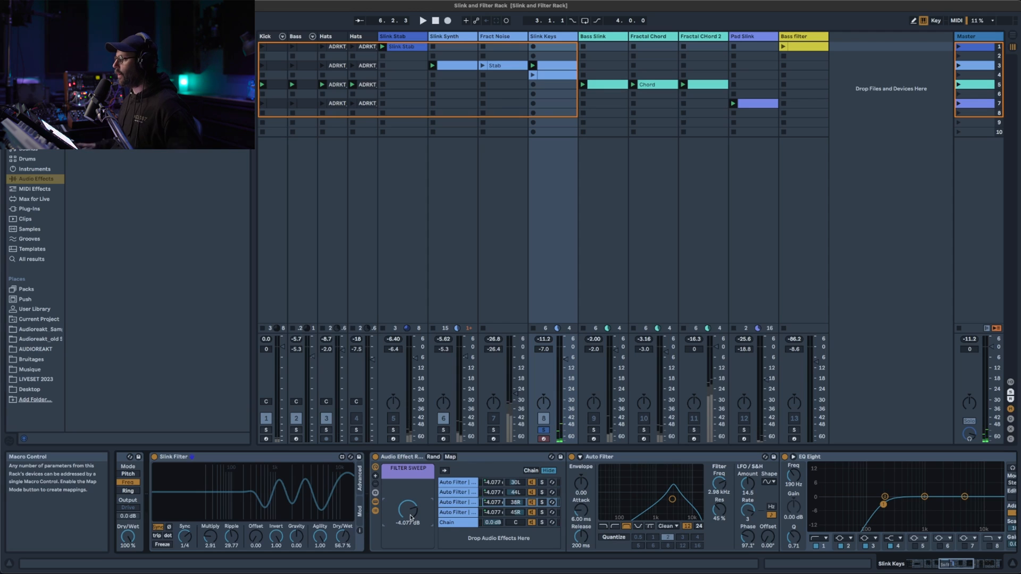
- Increase the Slink Keys rack's visible macro controls to six
click(376, 476)
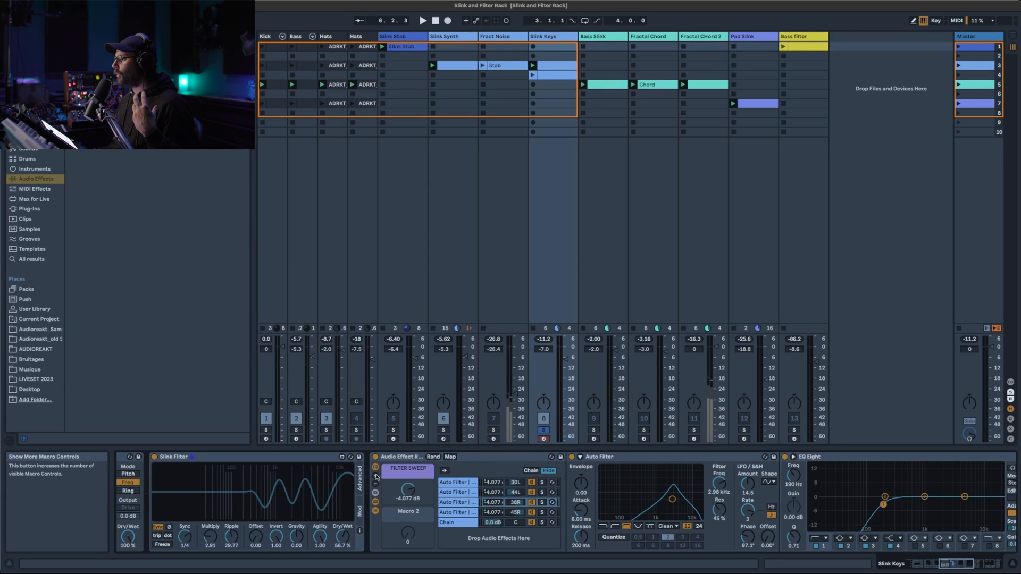
click(375, 476)
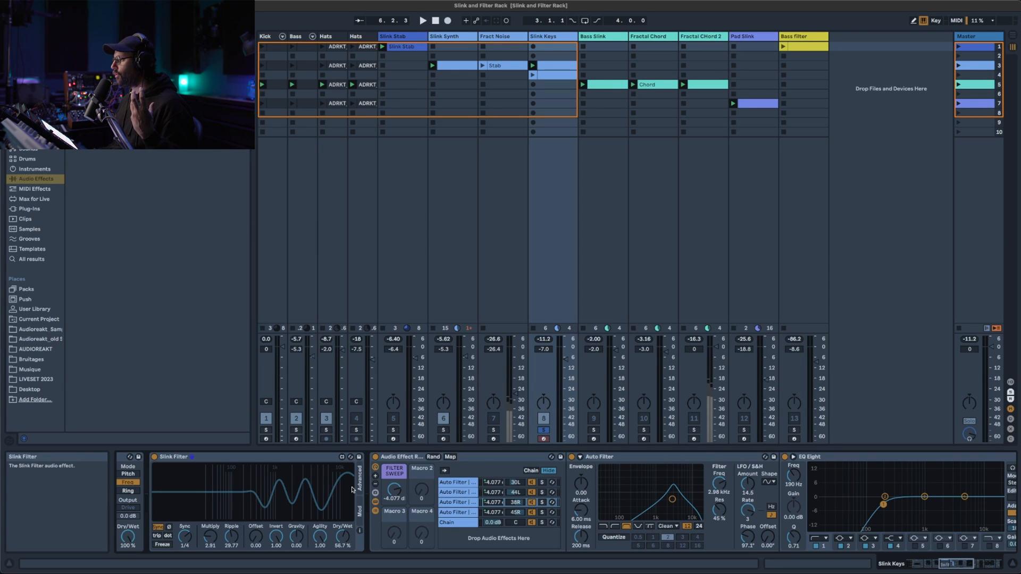
click(375, 477)
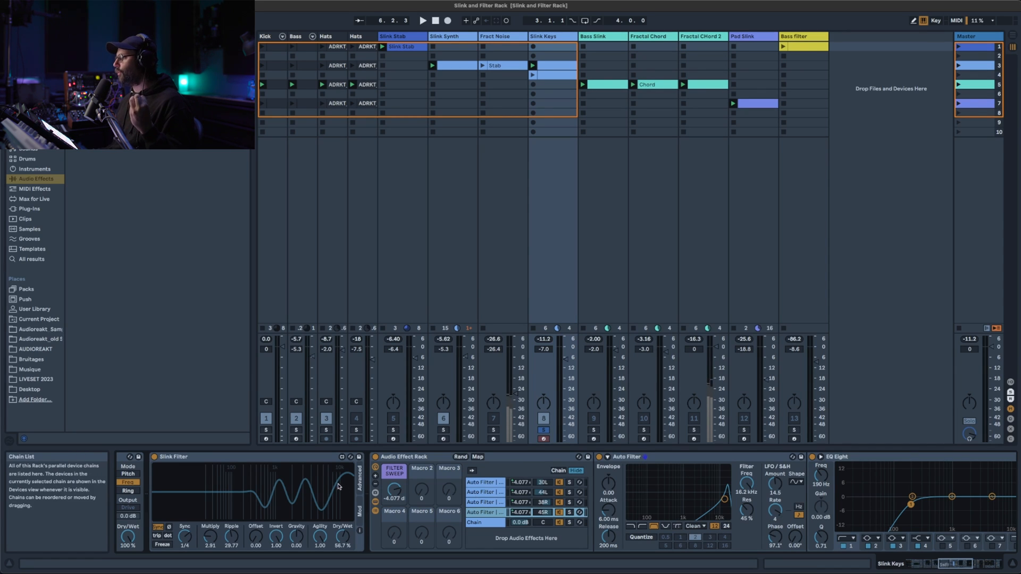
- Reduce the Slink Keys rack to the single Filter Sweep macro and hide its chain list
click(376, 484)
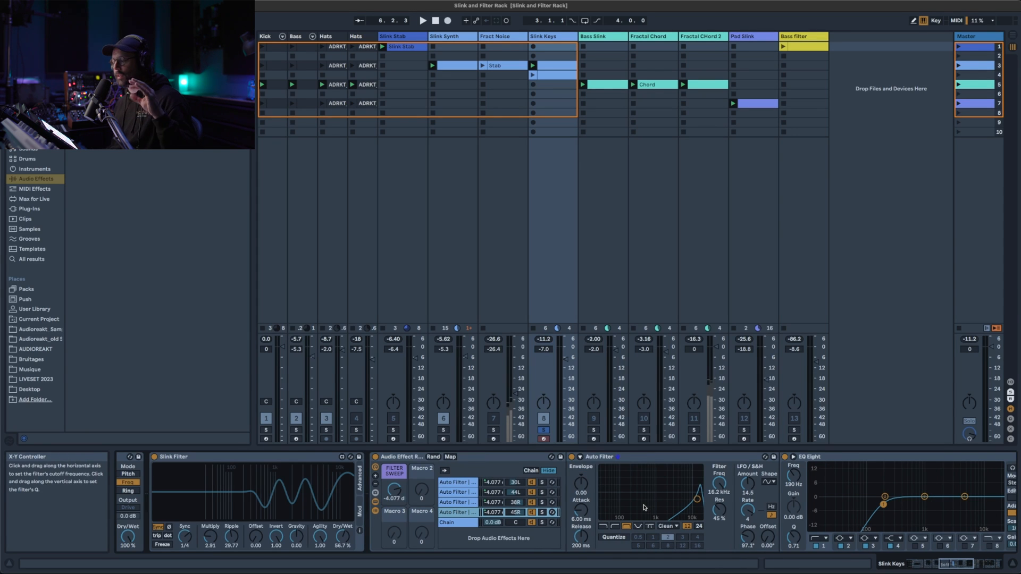
click(376, 502)
click(376, 486)
click(376, 485)
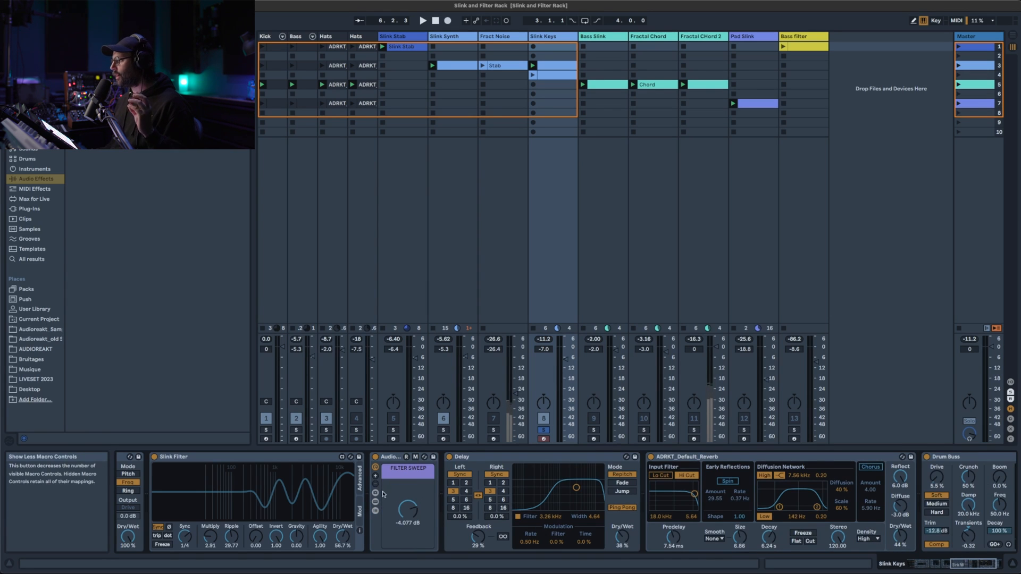